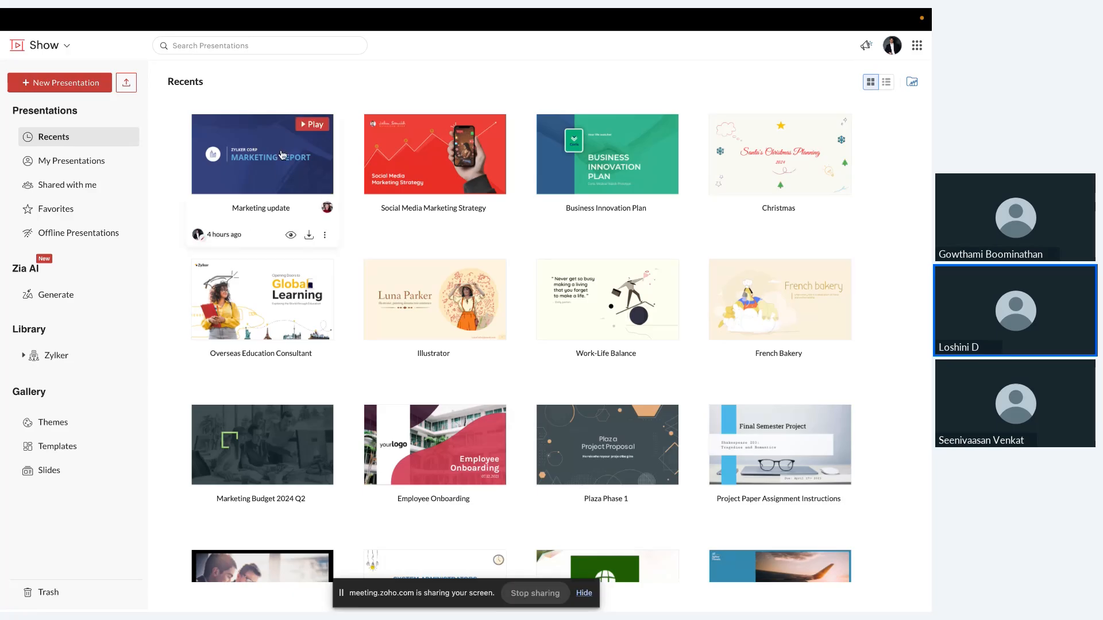
# - Open the Marketing update presentation and browse the add-ons offered in the Add-On Store
pyautogui.click(282, 155)
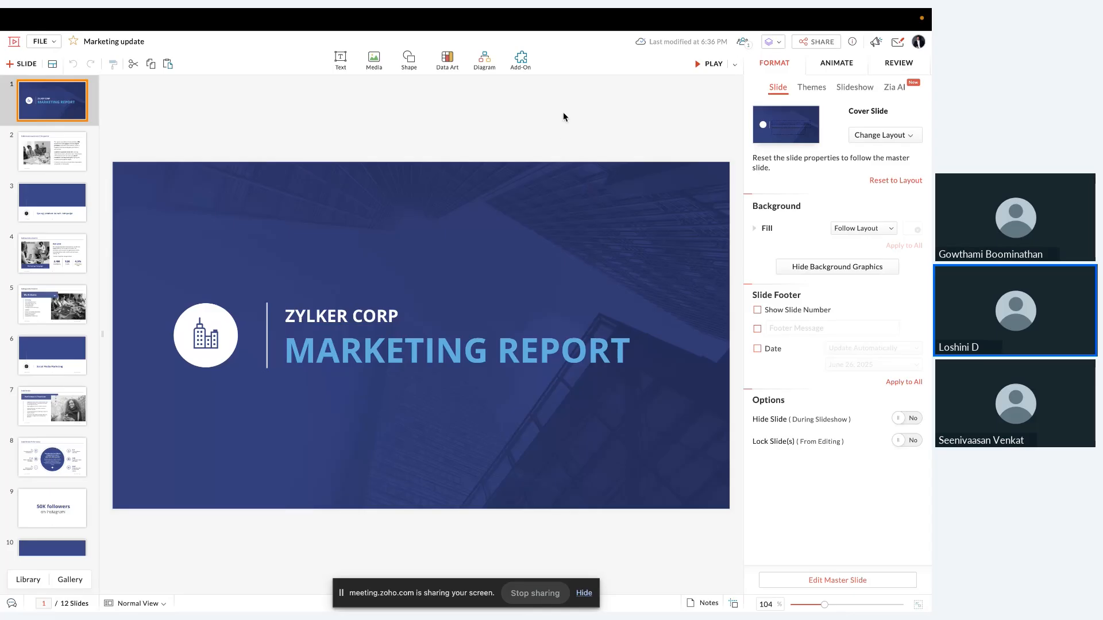
pyautogui.click(526, 59)
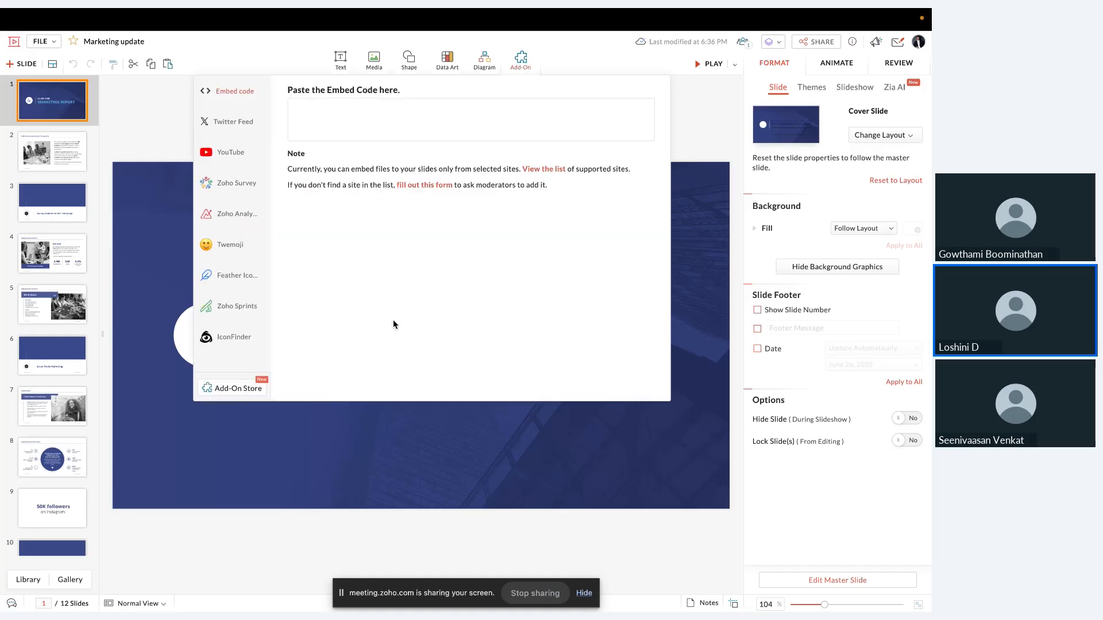
pyautogui.click(251, 391)
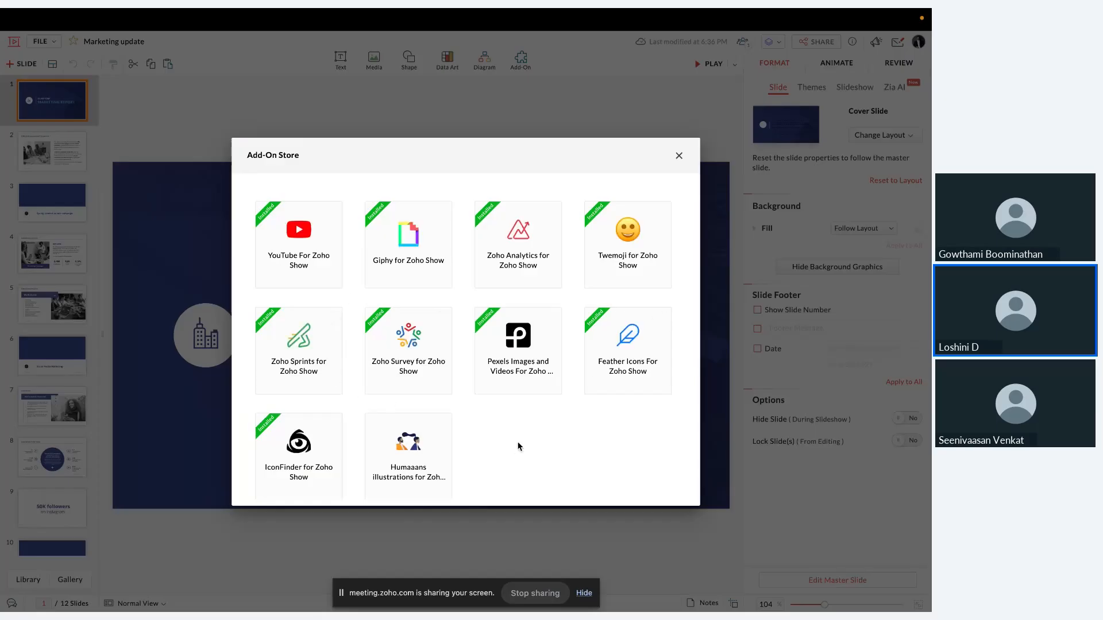
pyautogui.scroll(-1, 519, 446)
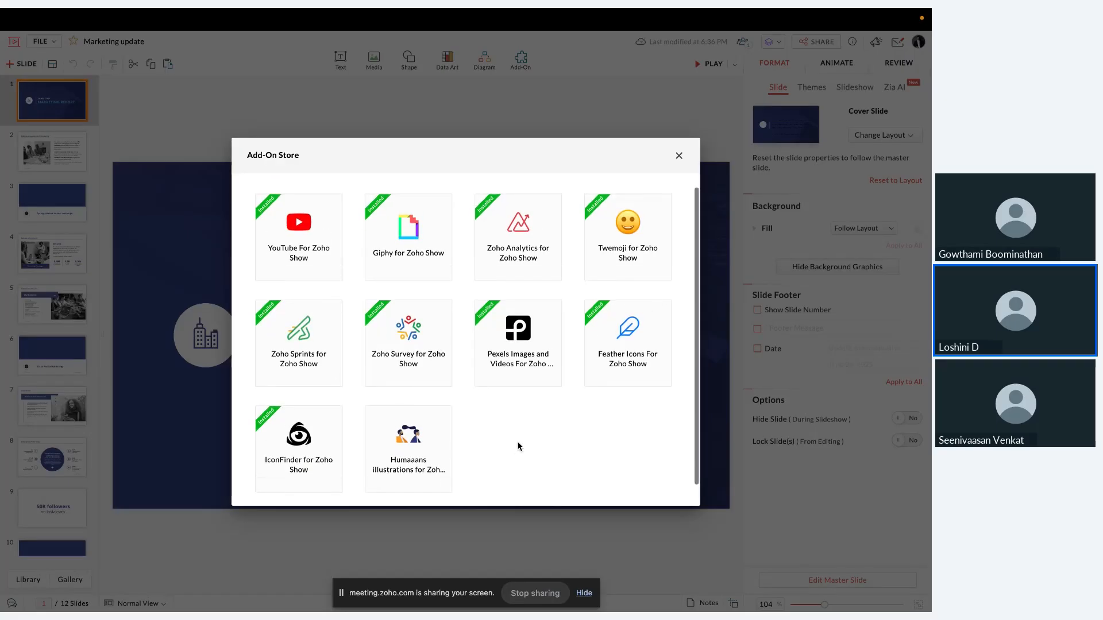
pyautogui.scroll(1, 519, 446)
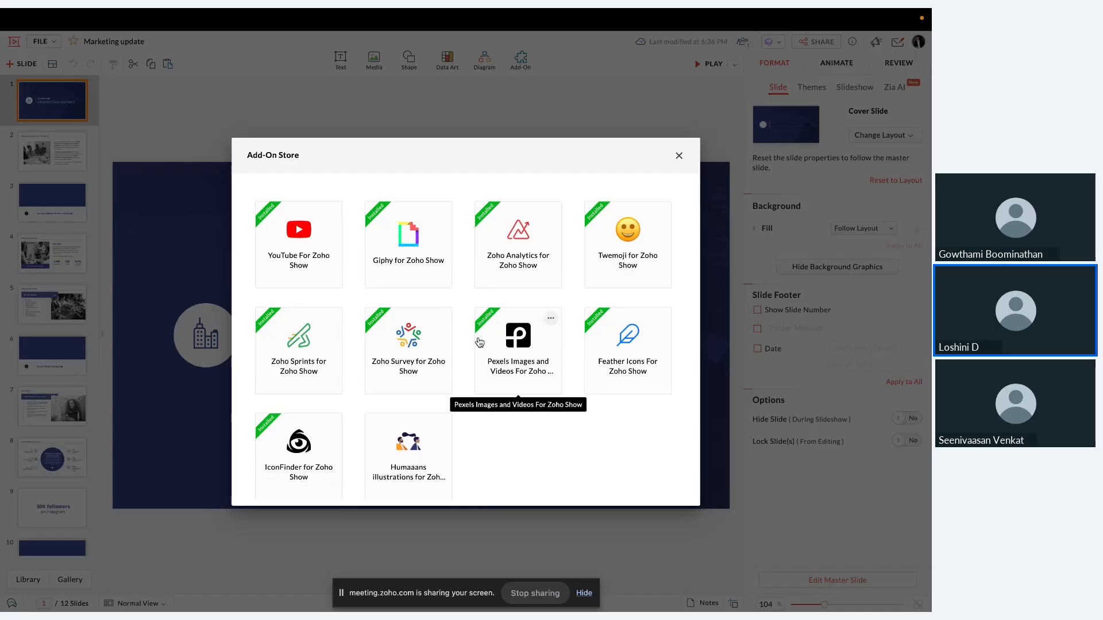
pyautogui.click(550, 318)
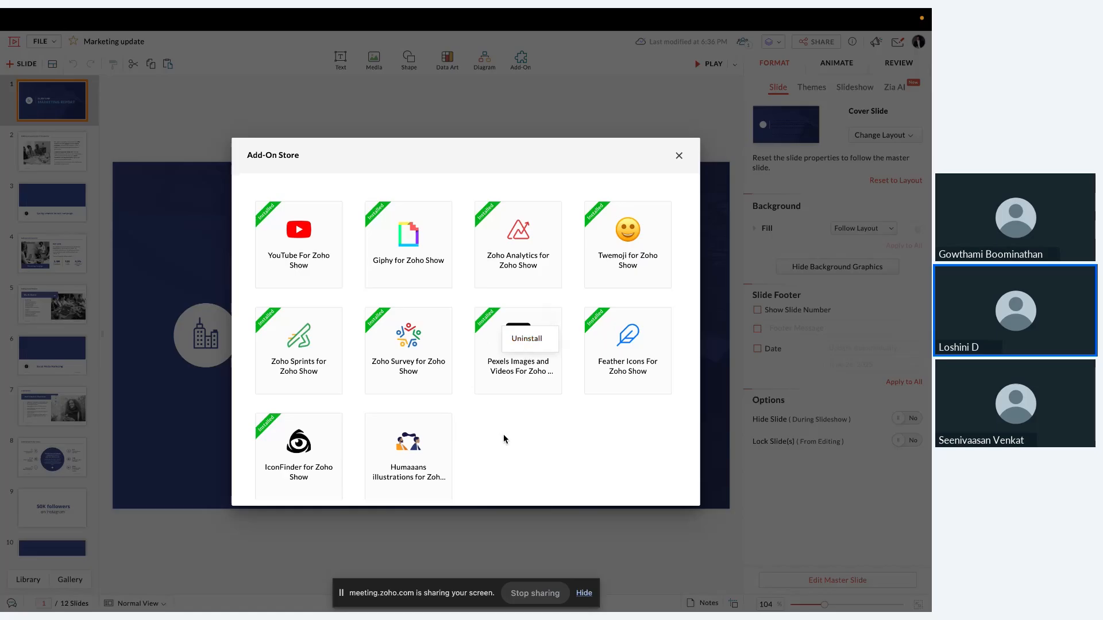
# - Install the Humaaans illustrations for Zoho Show add-on, accepting the data-sharing notice and allowing access
pyautogui.scroll(-1, 504, 439)
pyautogui.scroll(-1, 503, 439)
pyautogui.moveTo(409, 466)
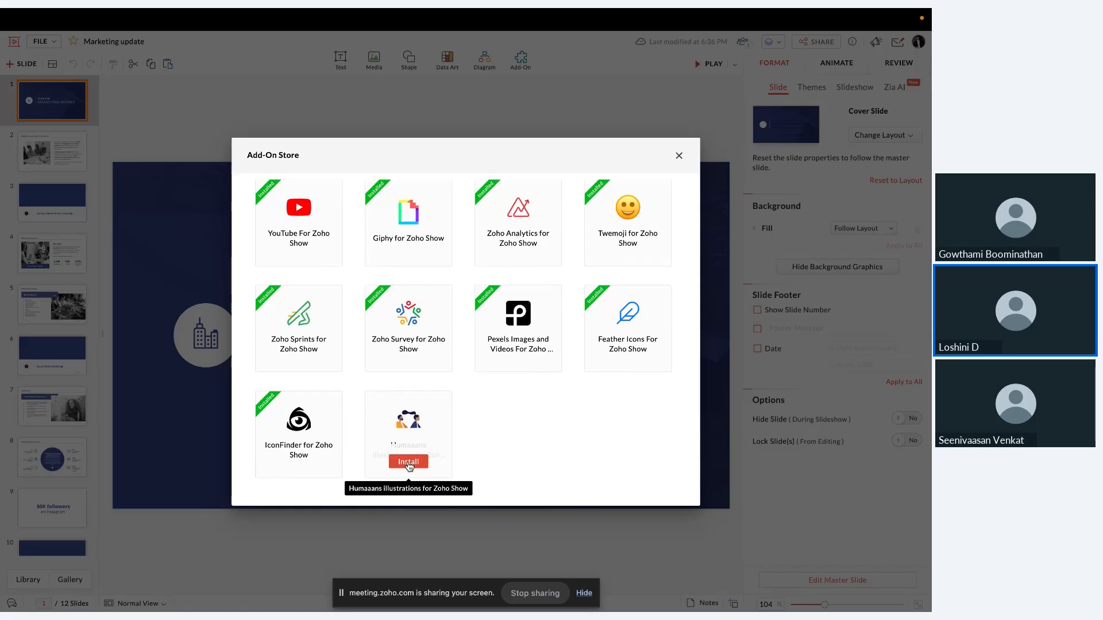
pyautogui.click(408, 463)
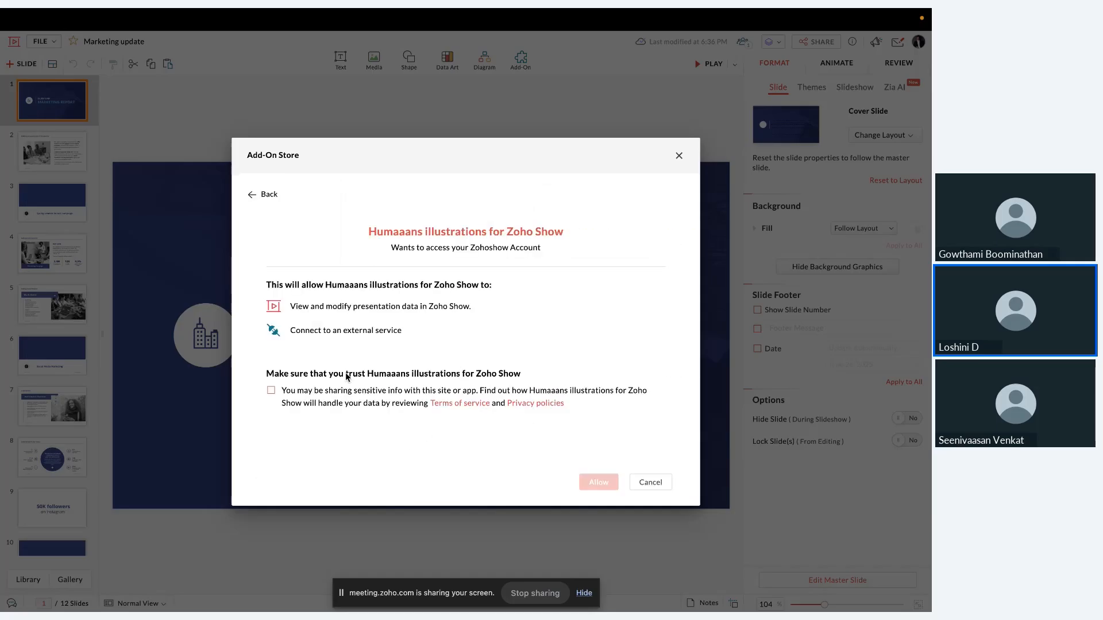
pyautogui.click(271, 392)
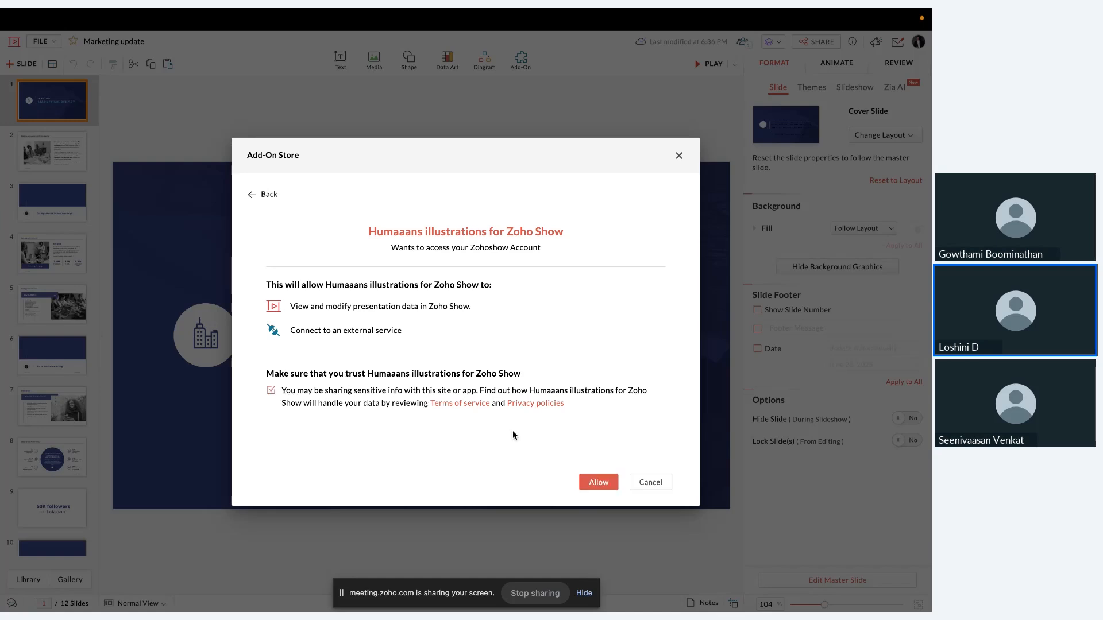
pyautogui.click(597, 482)
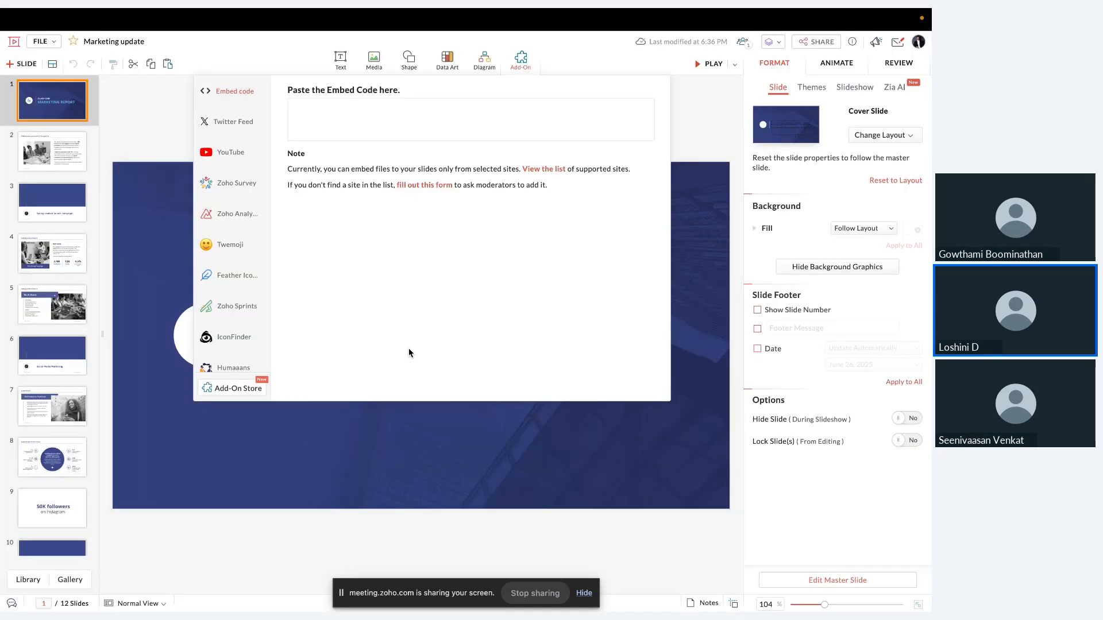
# - Check the presentation's list of installed add-ons for Humaaans and close the list
pyautogui.scroll(-1, 259, 332)
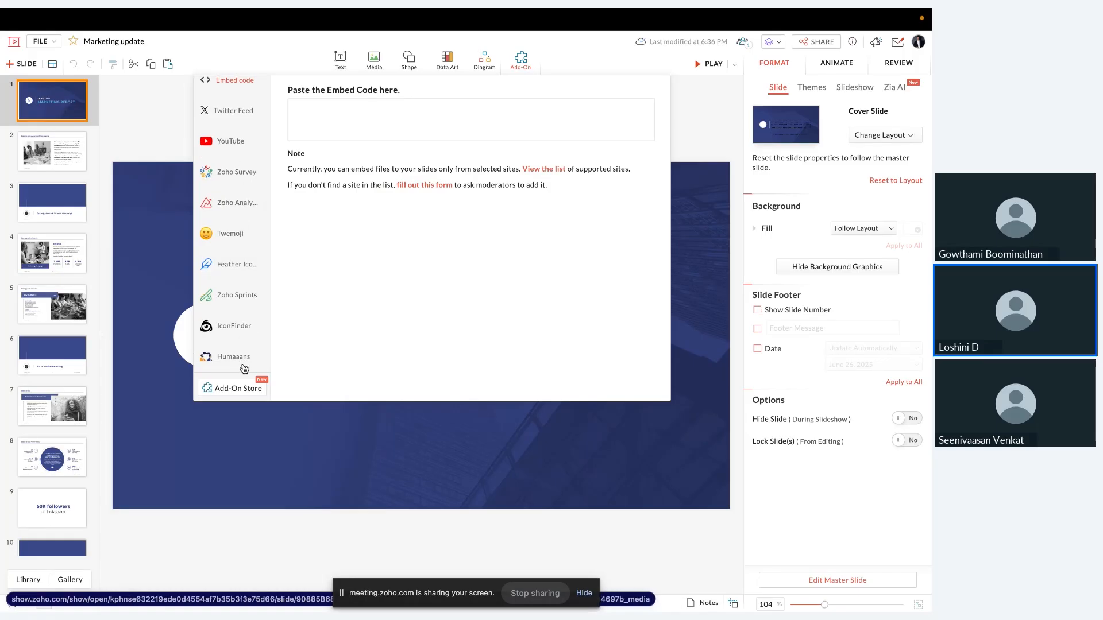
pyautogui.click(234, 466)
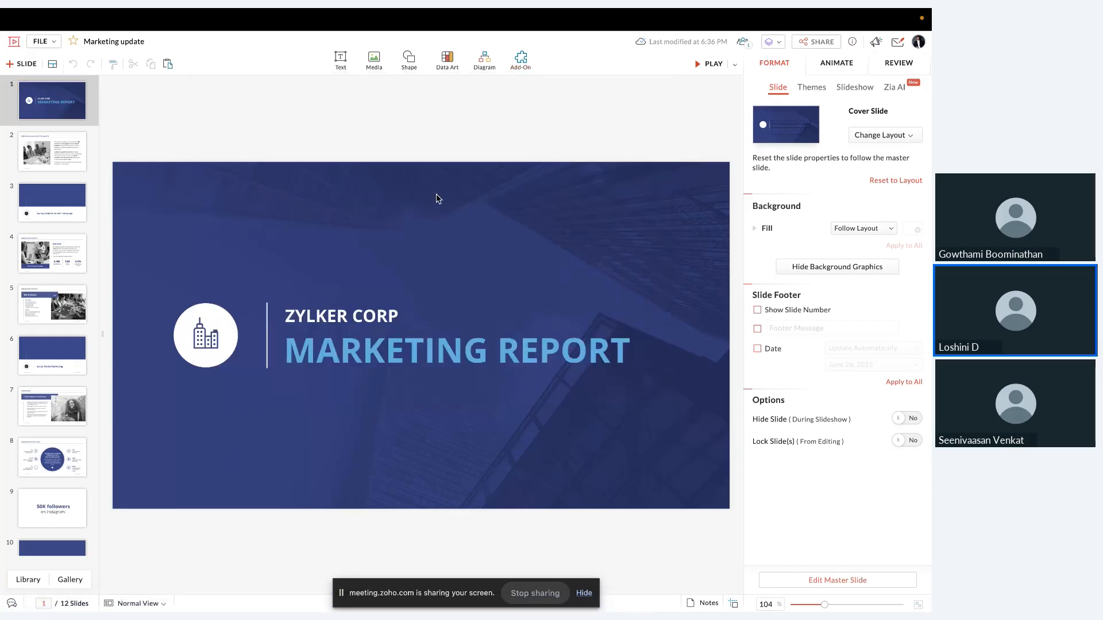
pyautogui.click(522, 64)
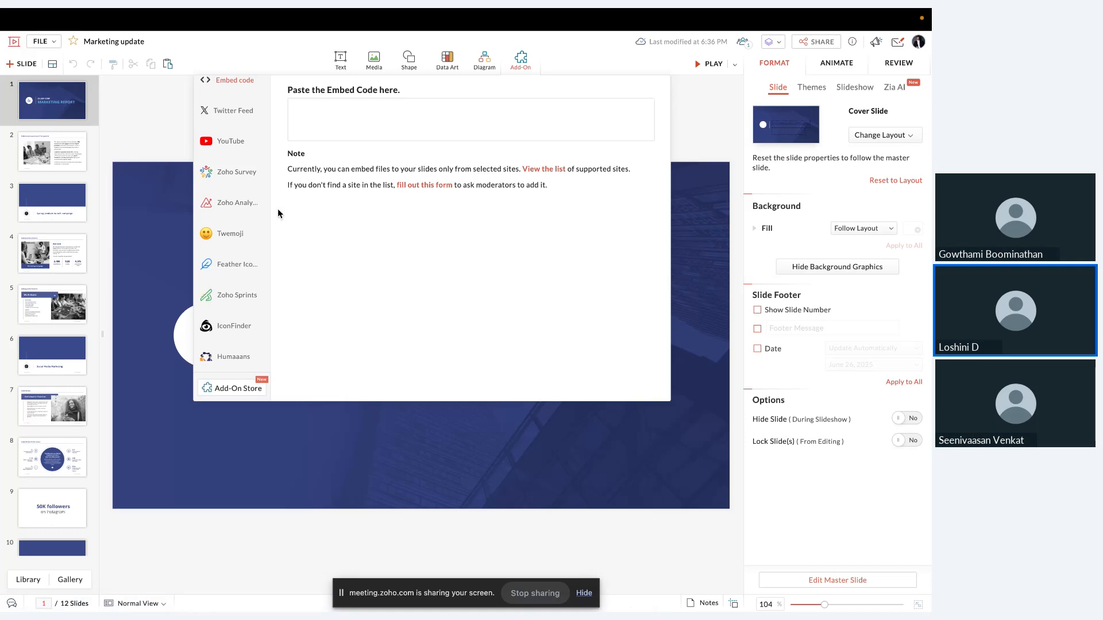
pyautogui.click(131, 442)
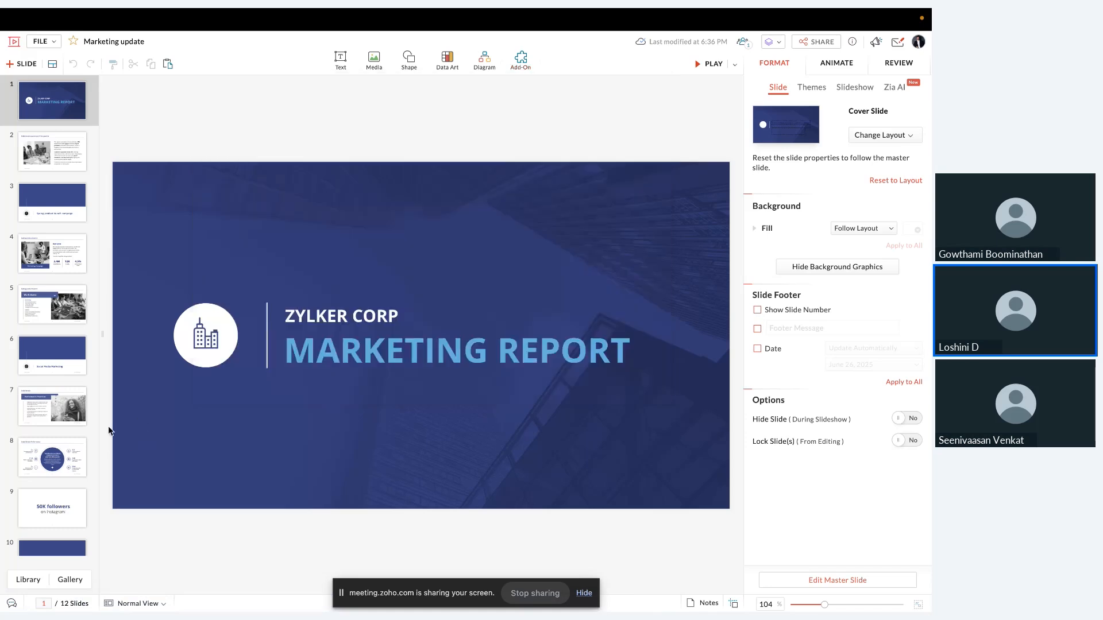
# - Insert a blank slide directly after the Social Media Performance slide
pyautogui.click(67, 372)
pyautogui.click(63, 447)
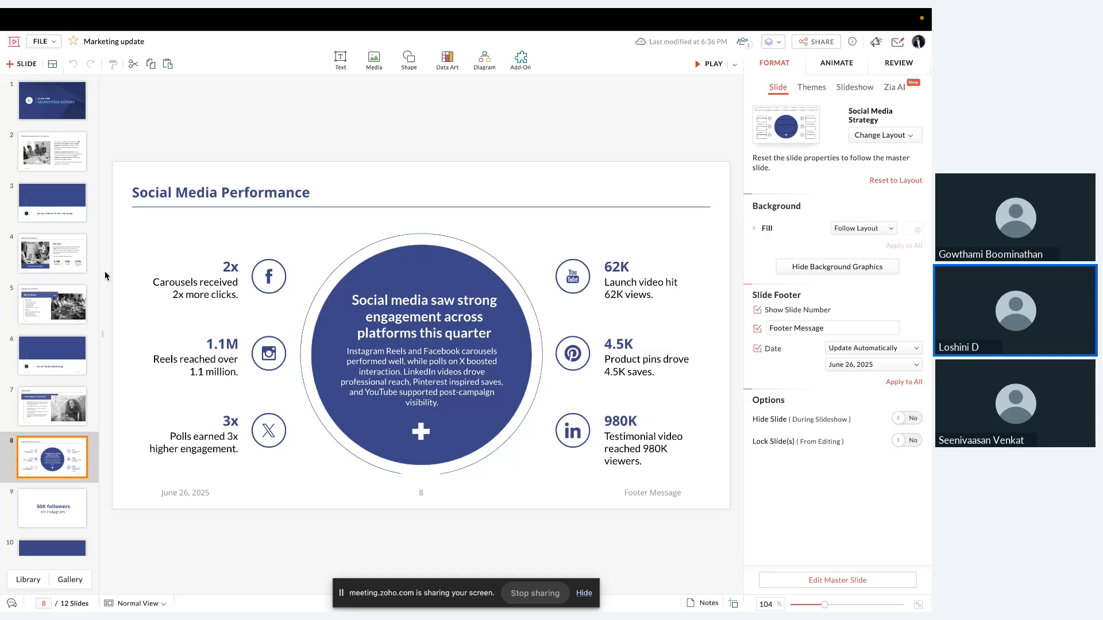
pyautogui.click(53, 64)
pyautogui.click(202, 251)
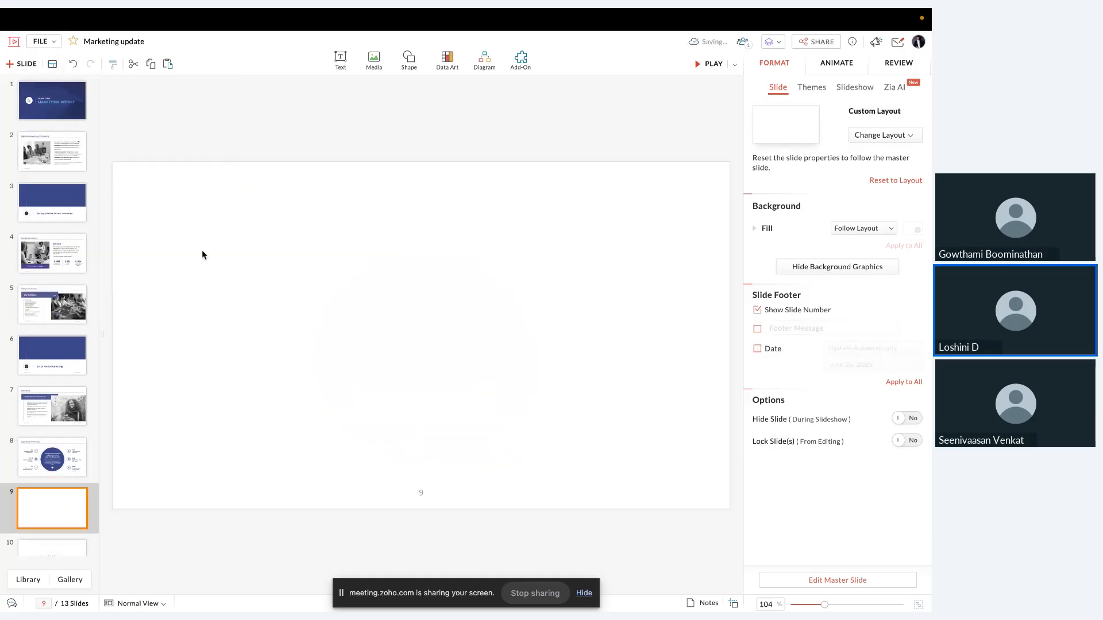
# - Open the Instagram Analytics - Sample Data-Copy workspace in the Zoho Analytics add-on for the blank slide 9
pyautogui.click(522, 60)
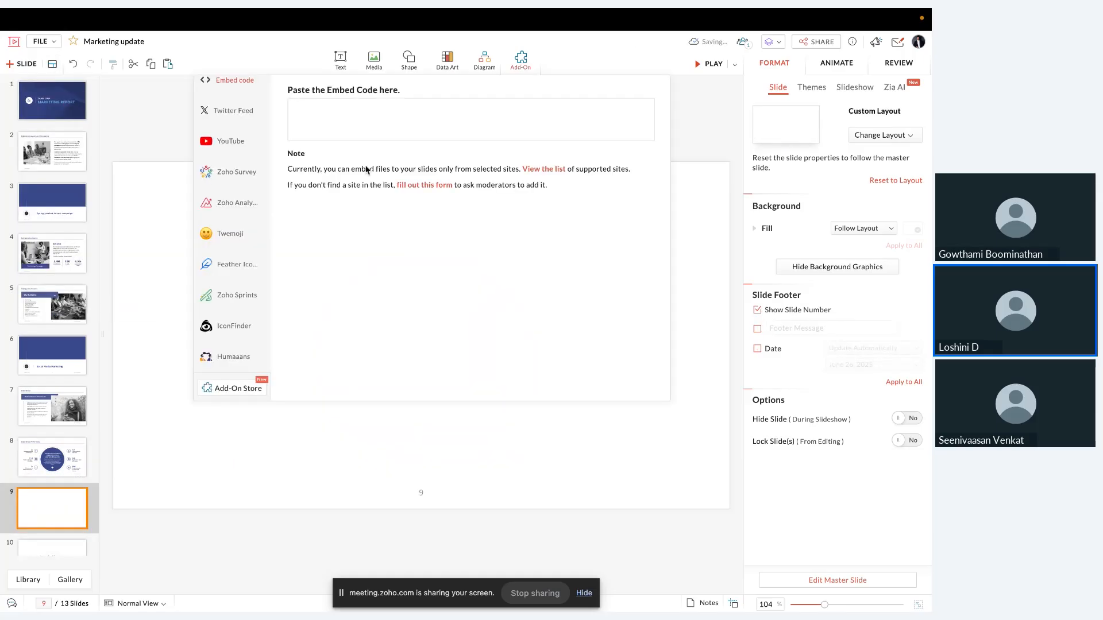
pyautogui.click(237, 204)
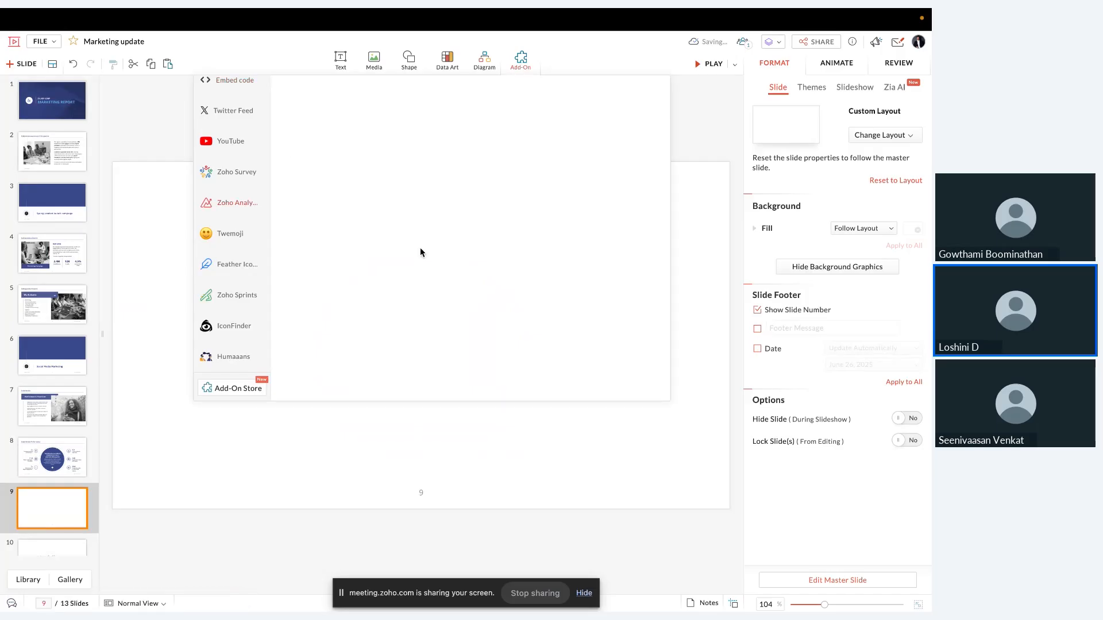
pyautogui.click(246, 205)
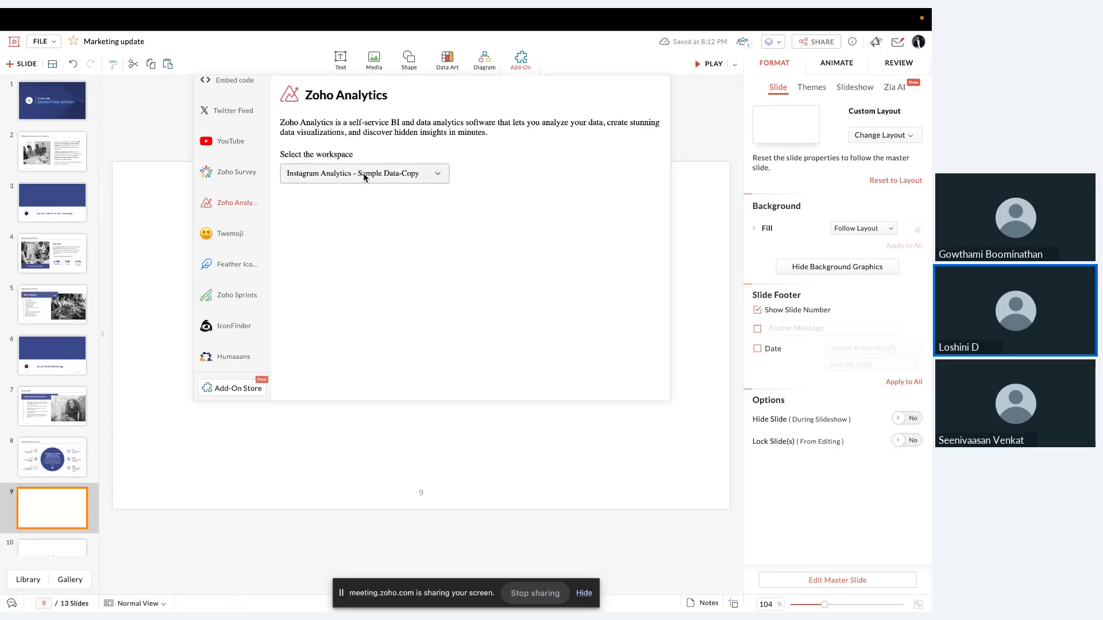
pyautogui.click(363, 174)
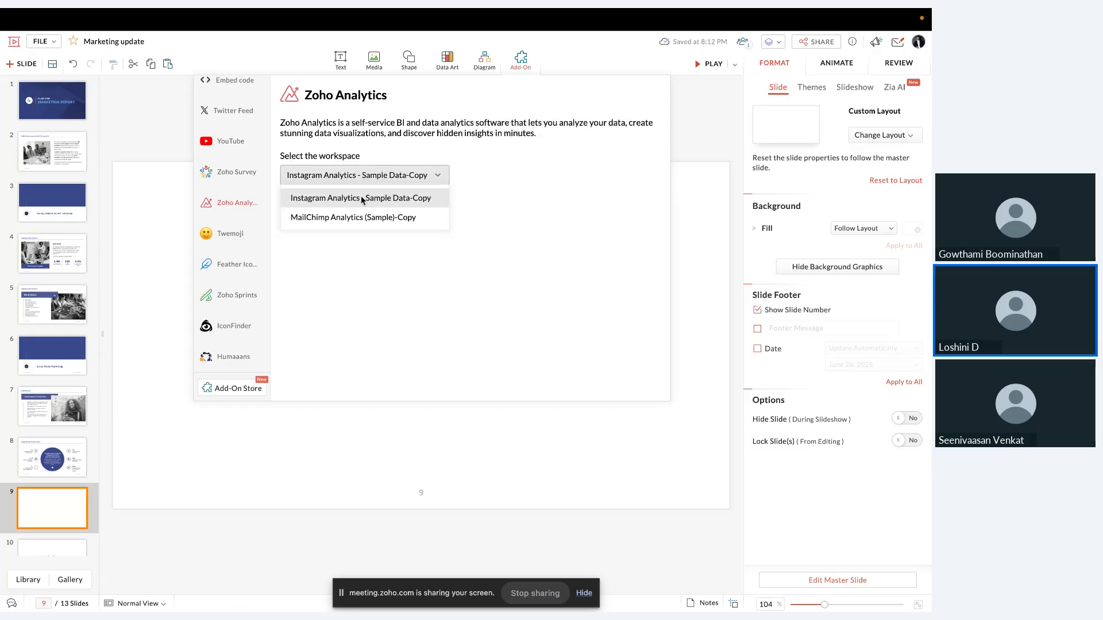
pyautogui.click(361, 199)
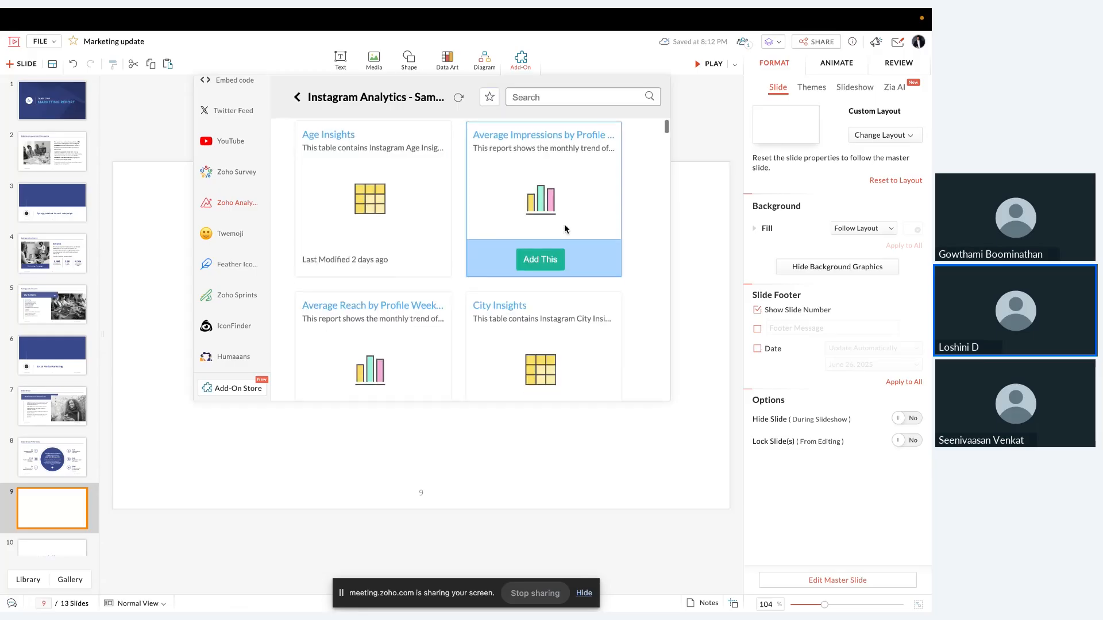
# - Embed the Instagram Media Insights dashboard from the workspace's reports on slide 9
pyautogui.scroll(-3, 564, 224)
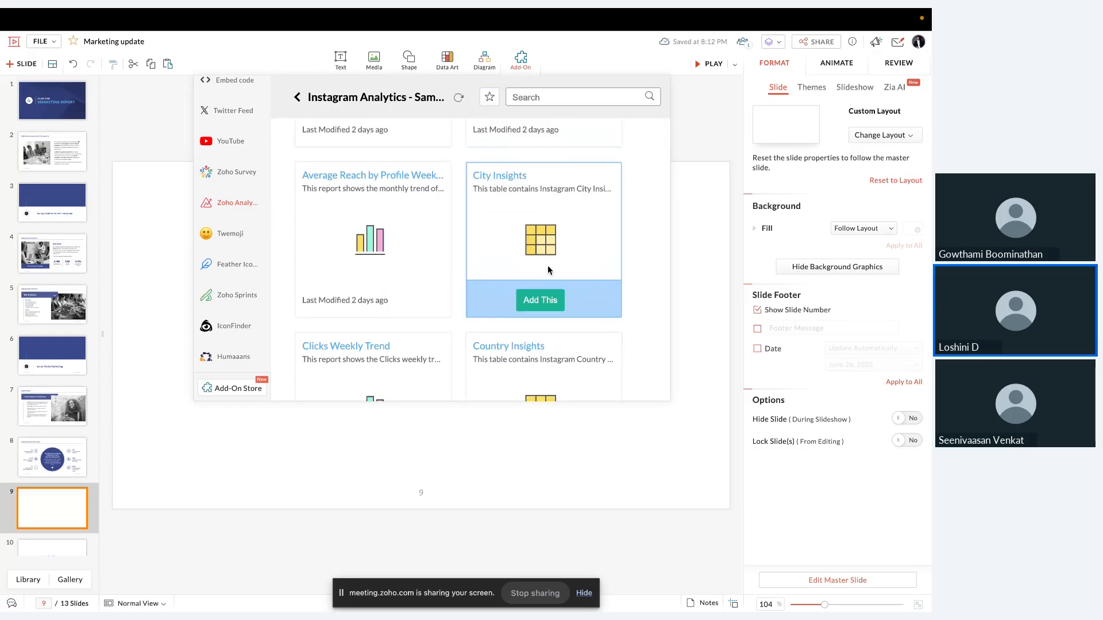
pyautogui.scroll(-2, 548, 268)
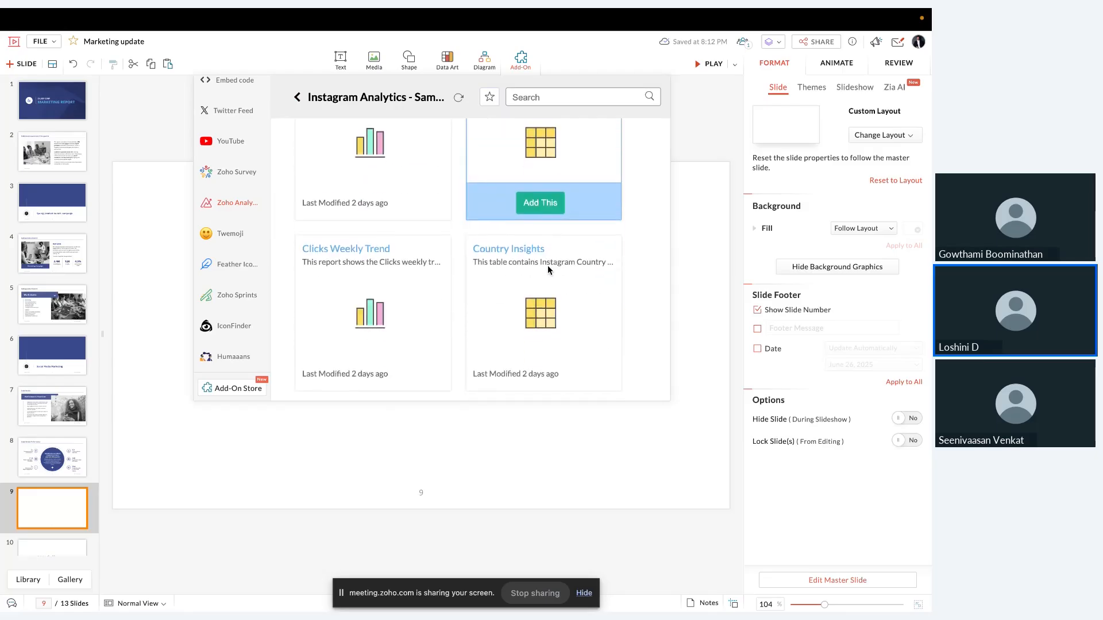
pyautogui.scroll(-3, 548, 268)
pyautogui.scroll(-12, 548, 266)
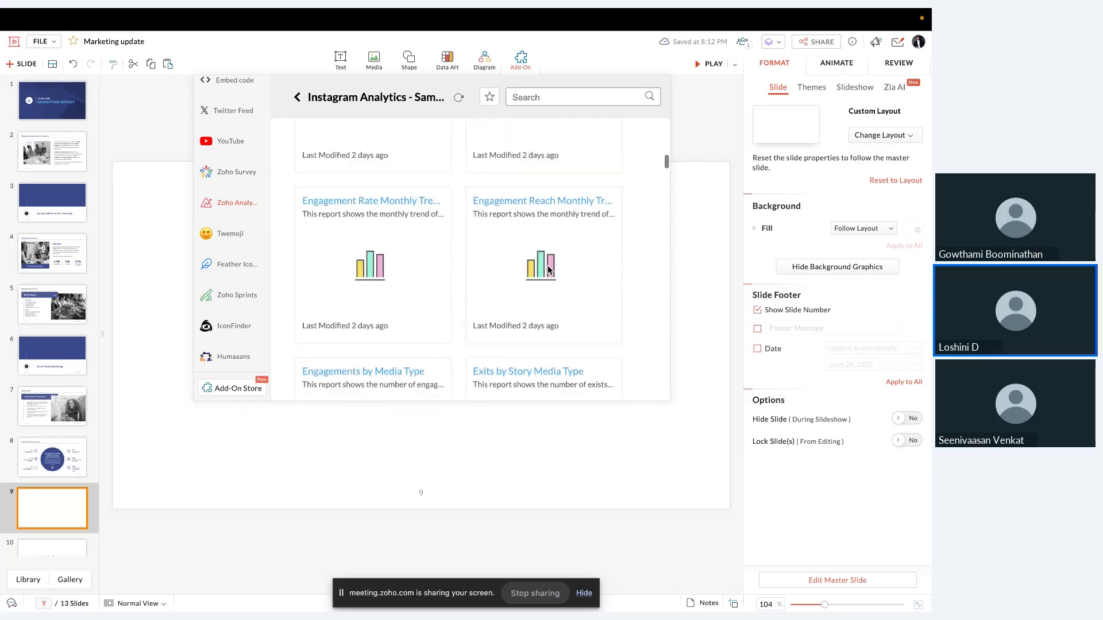
pyautogui.scroll(-10, 548, 268)
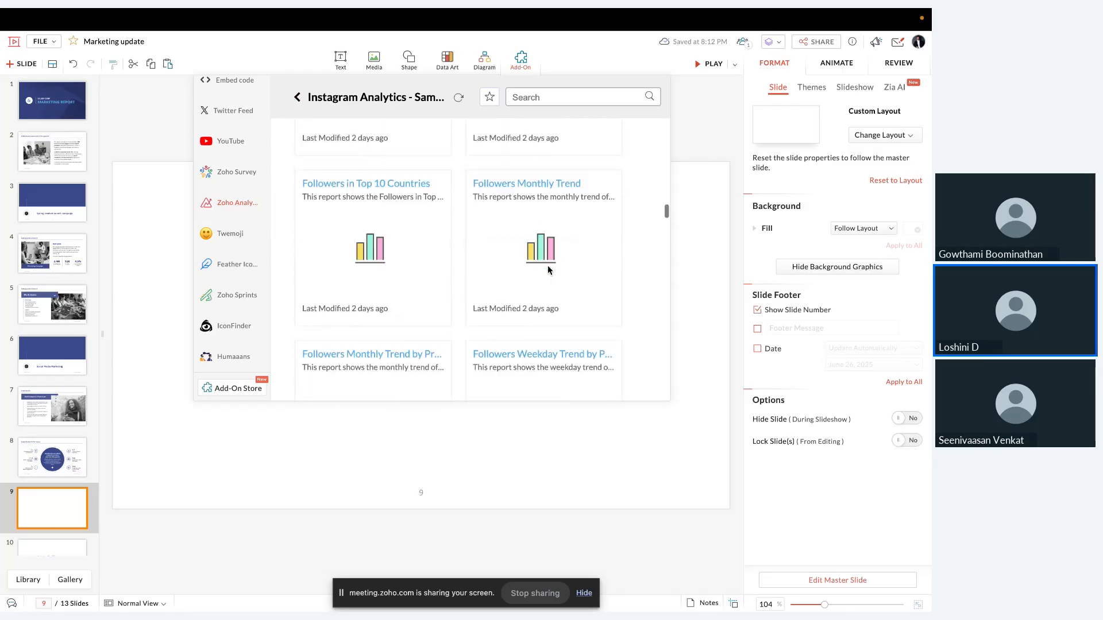
pyautogui.moveTo(367, 284)
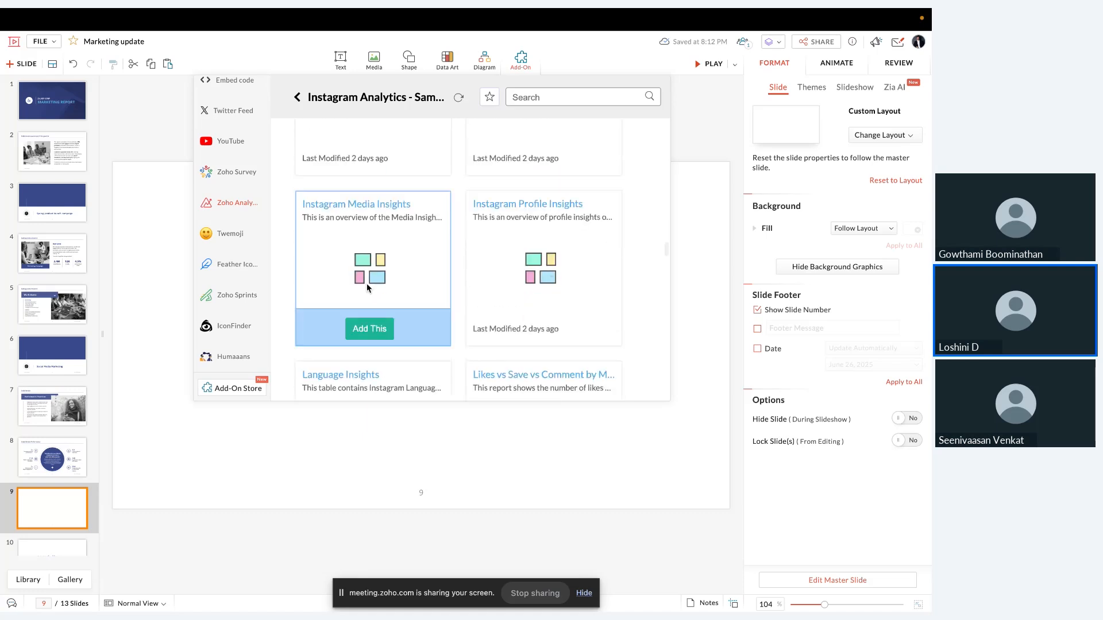
pyautogui.click(374, 337)
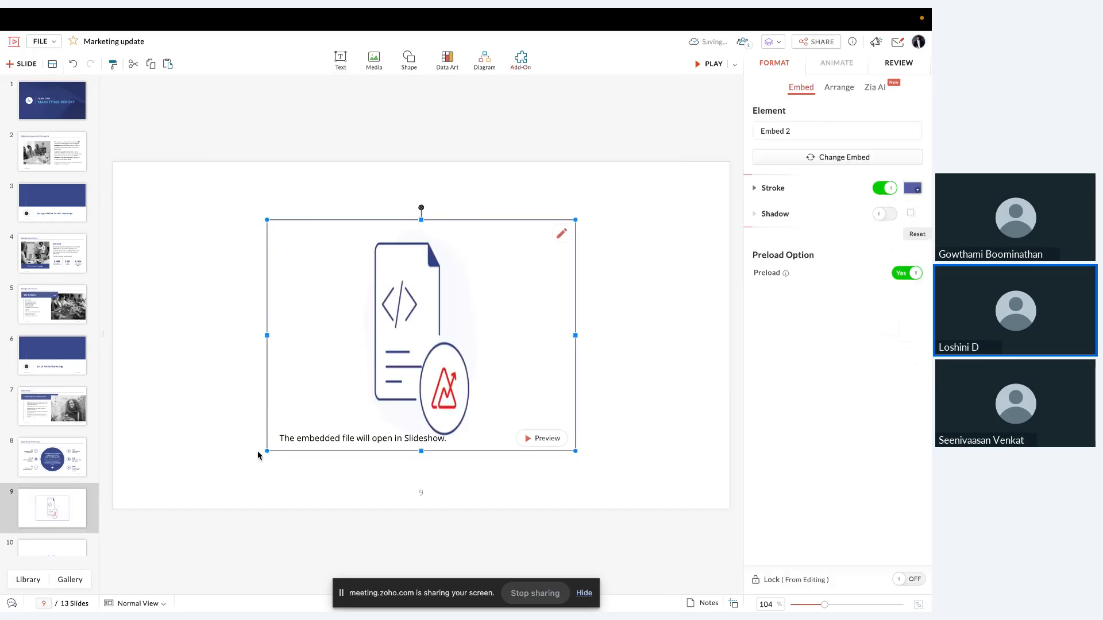
# - Enlarge the embedded dashboard frame and reposition it near the center of slide 9
pyautogui.moveTo(264, 452); pyautogui.dragTo(216, 488)
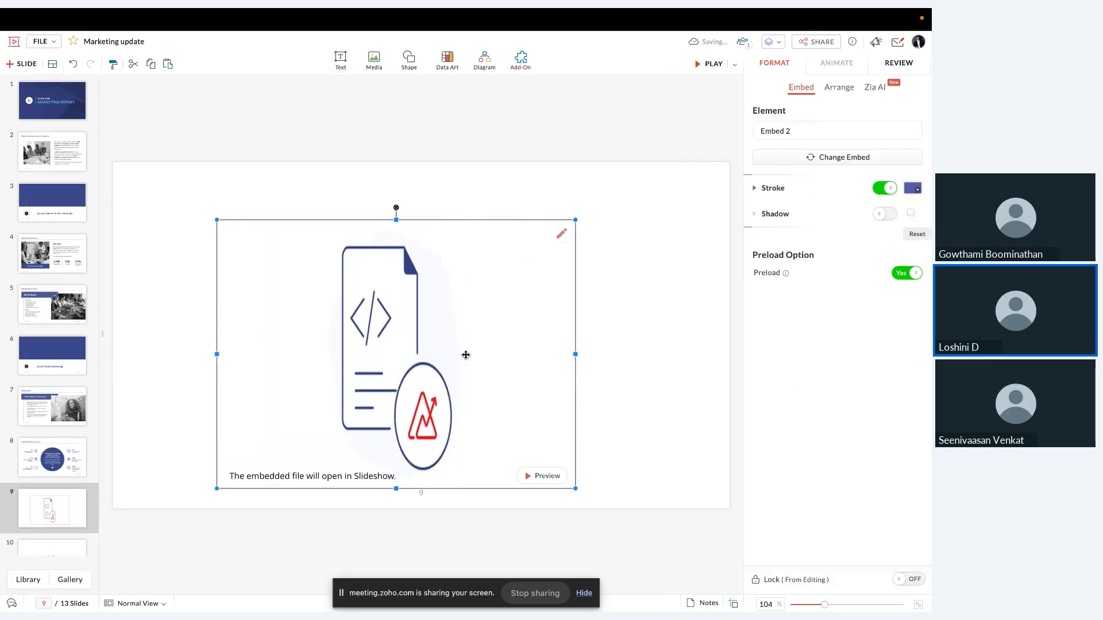
pyautogui.moveTo(466, 354); pyautogui.dragTo(508, 335)
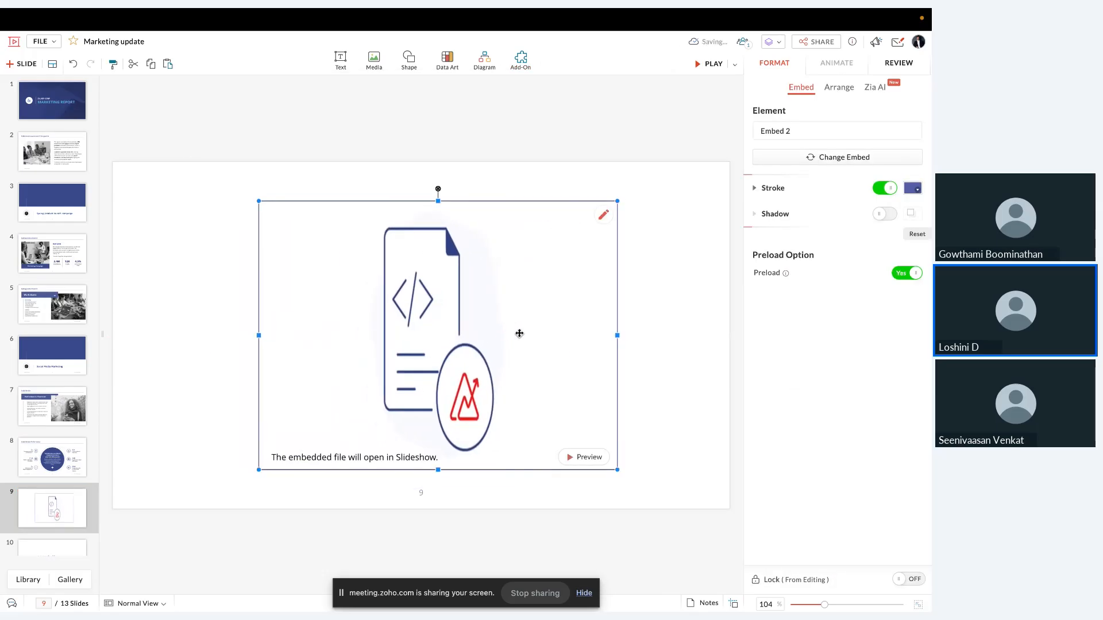
pyautogui.click(691, 339)
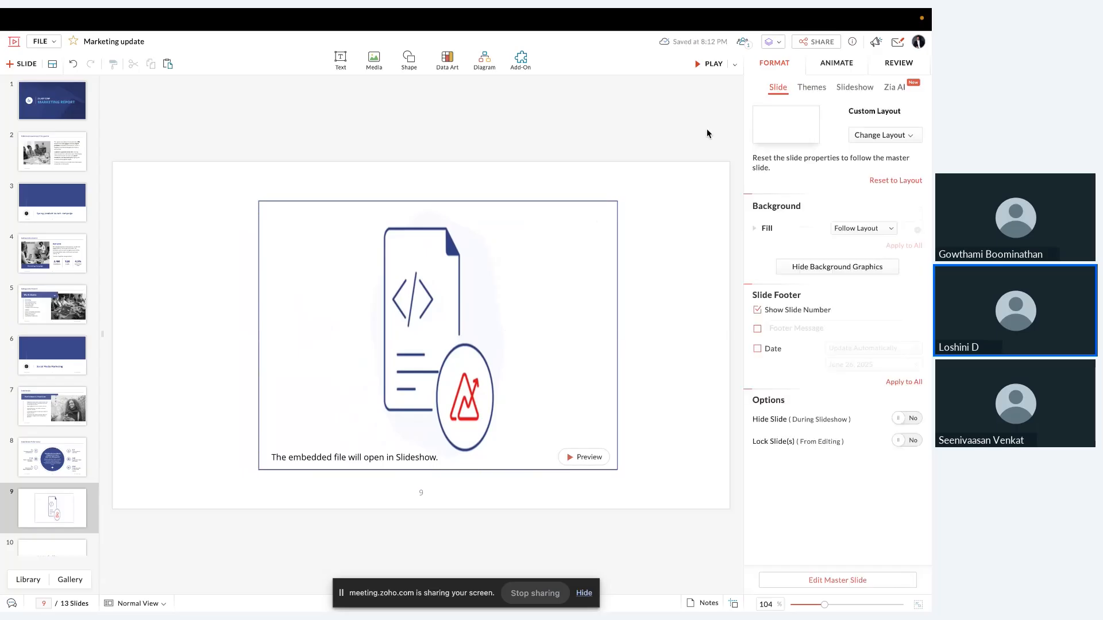
# - Play slide 9 as a slideshow, maximize and restore the Impressions Monthly Trend by Media Type chart, and exit the slideshow
pyautogui.click(708, 65)
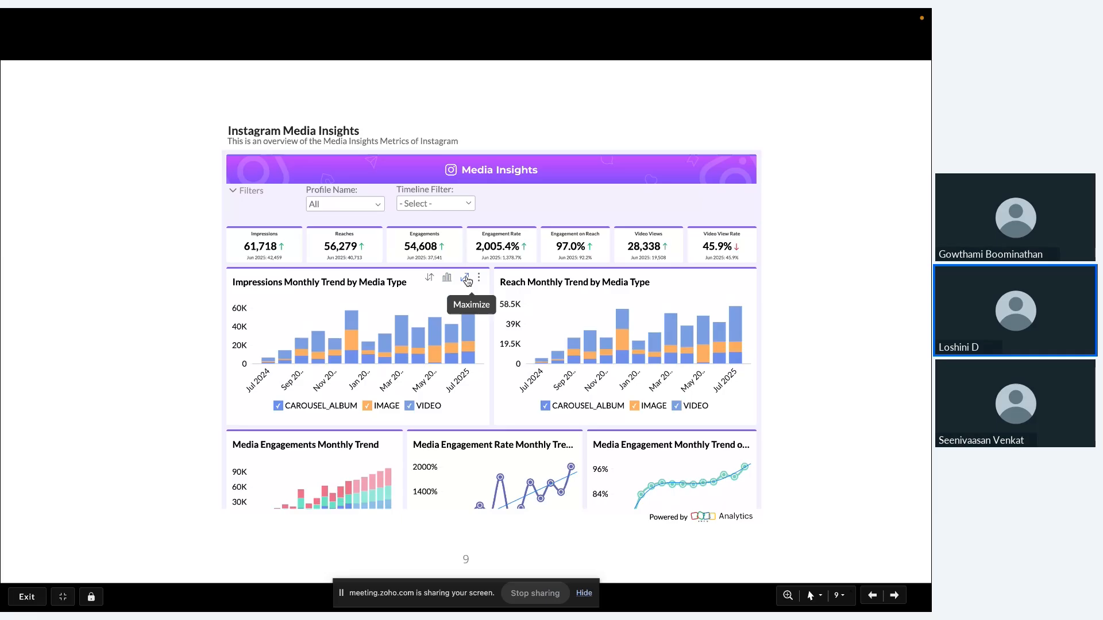
pyautogui.click(467, 280)
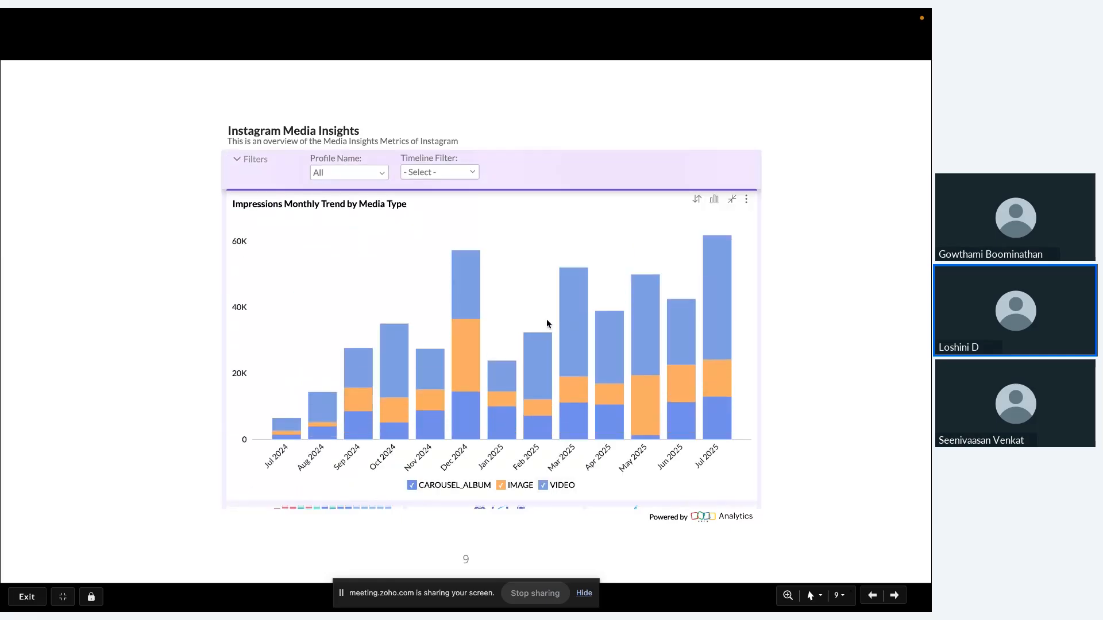
pyautogui.click(738, 201)
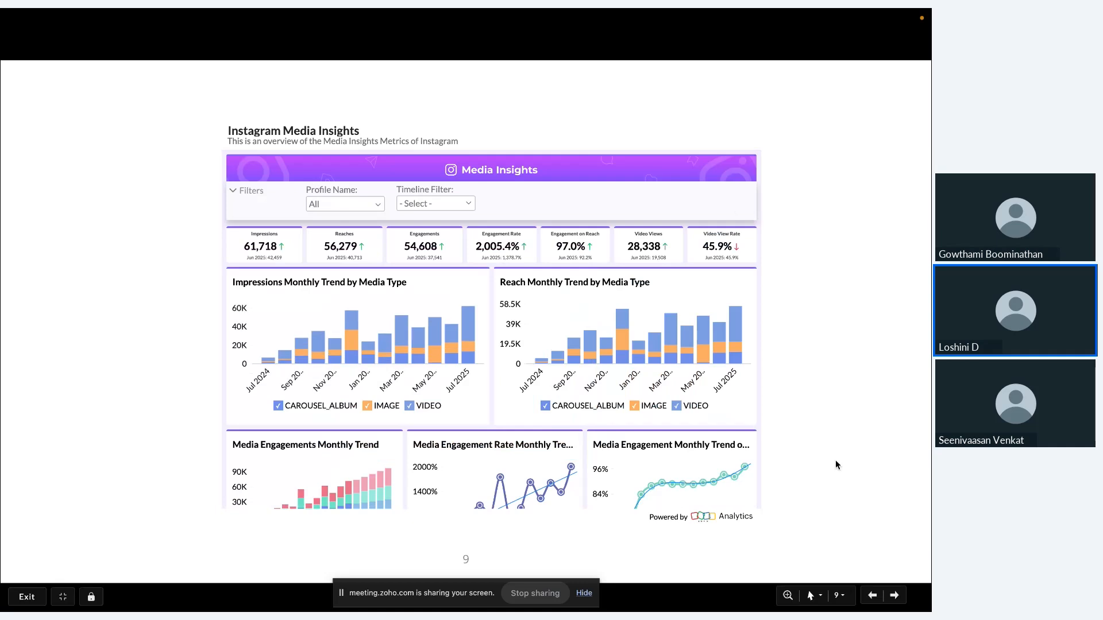
pyautogui.press('Escape')
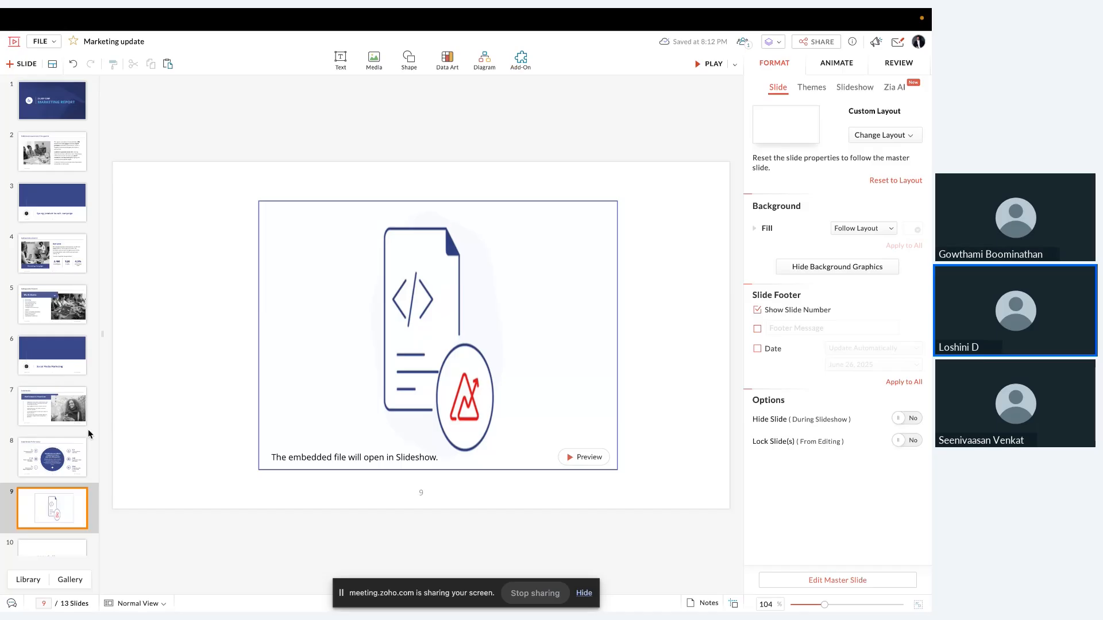
pyautogui.scroll(-1, 88, 429)
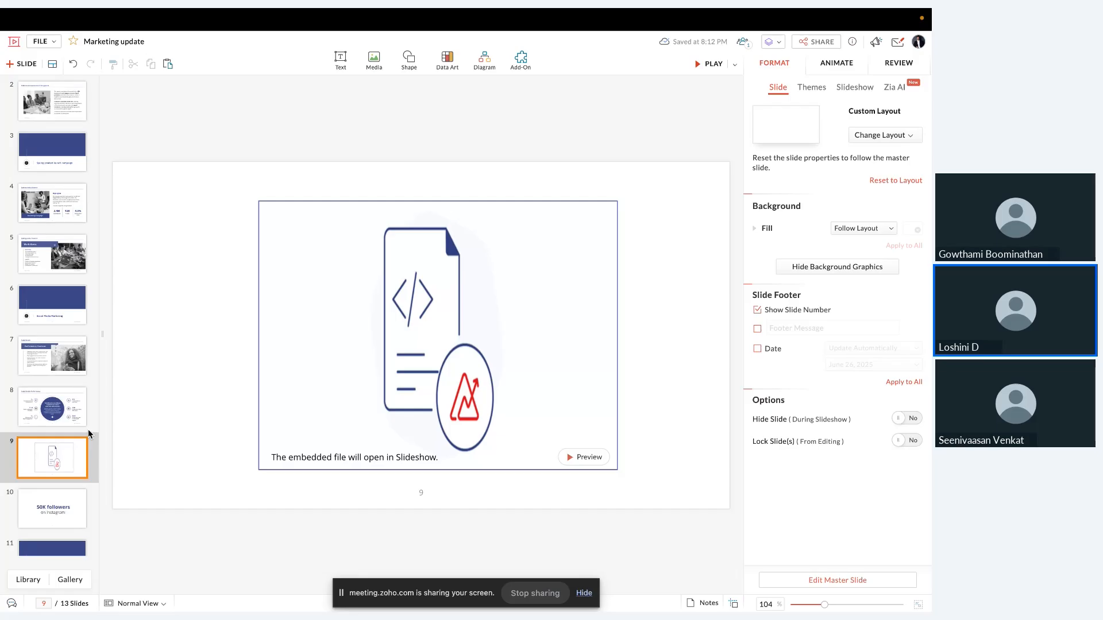
# - Open the zylkerplus workspace in the Zoho Sprints add-on with slide 10 as the insertion point
pyautogui.scroll(-1, 41, 475)
pyautogui.scroll(-1, 47, 480)
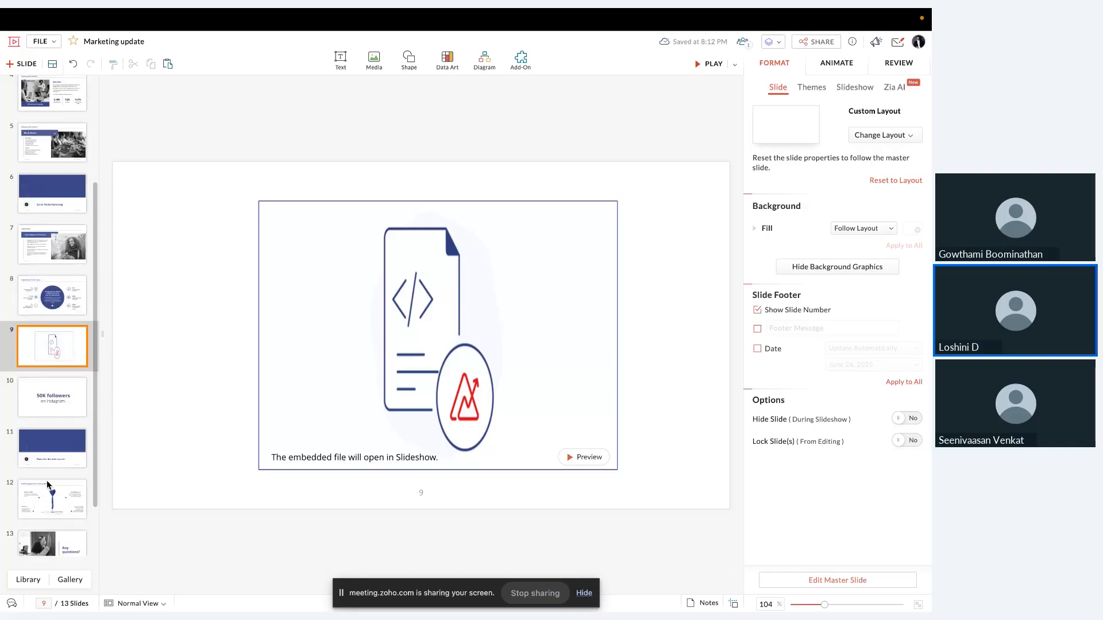
pyautogui.click(64, 384)
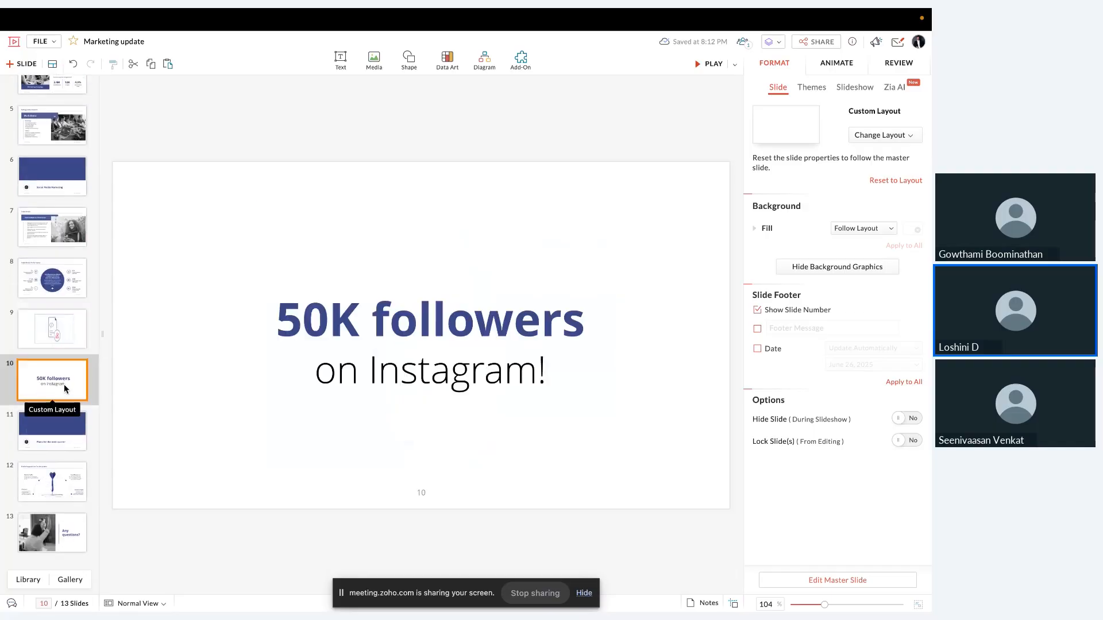
pyautogui.click(532, 69)
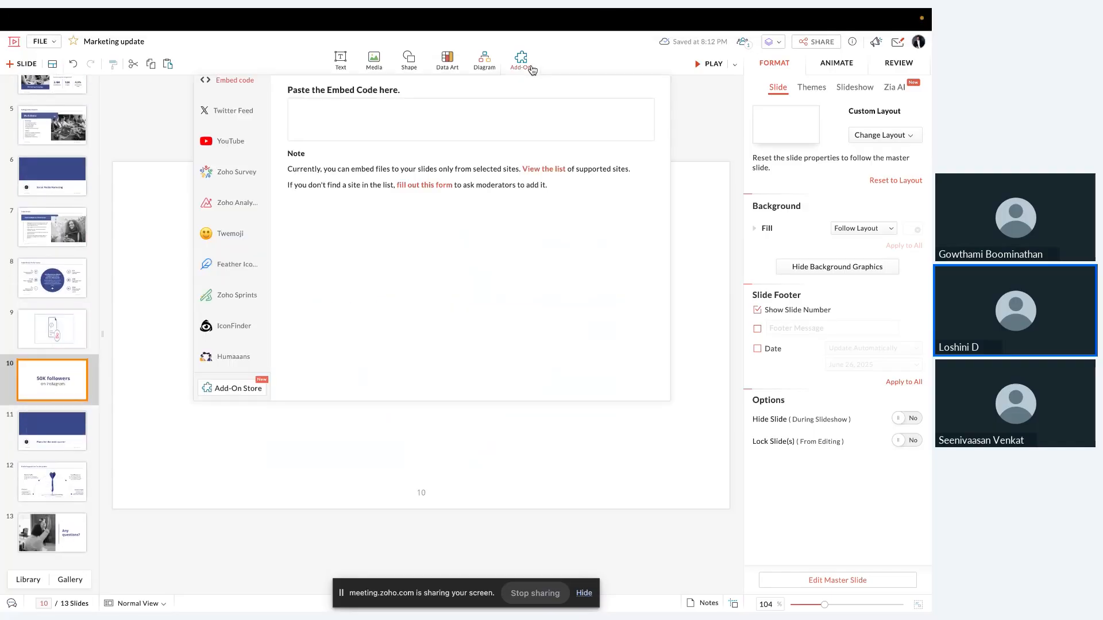
pyautogui.click(239, 297)
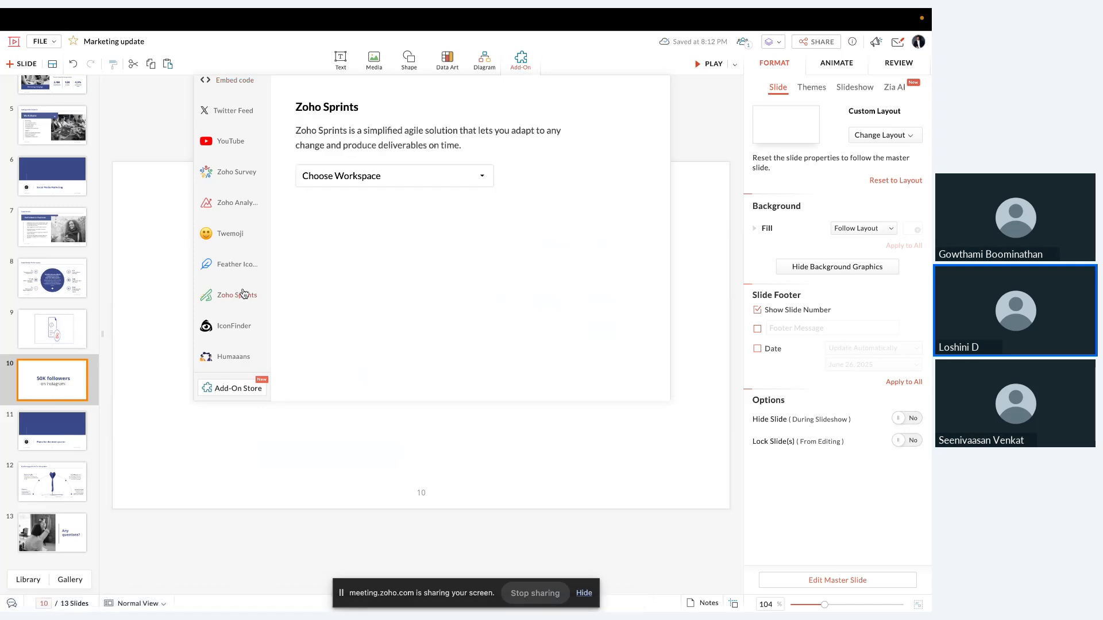
pyautogui.click(405, 172)
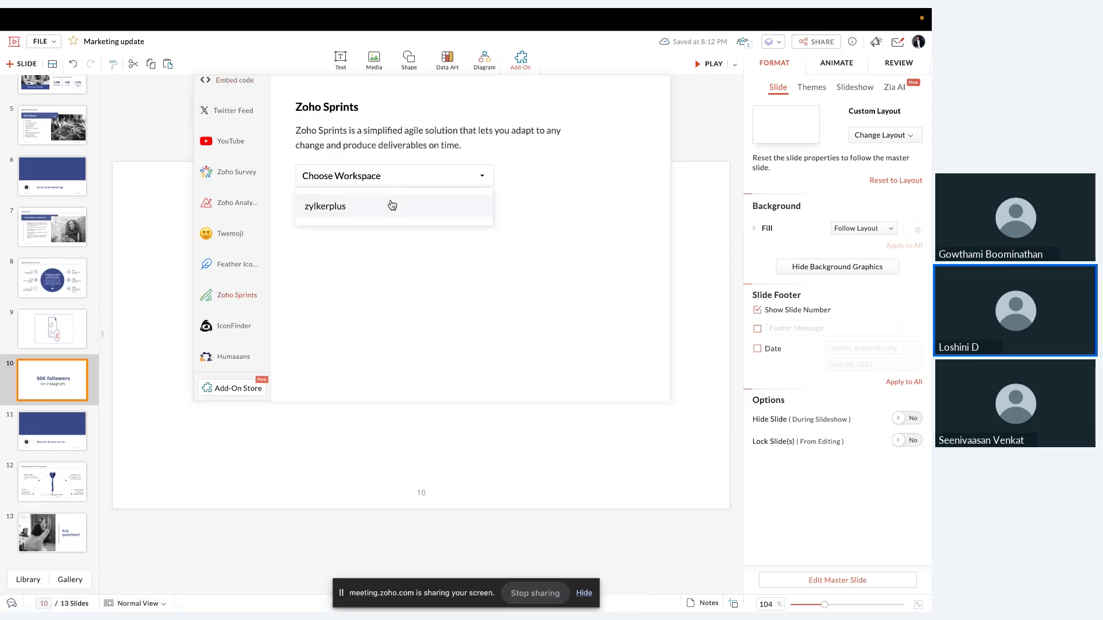
pyautogui.click(389, 206)
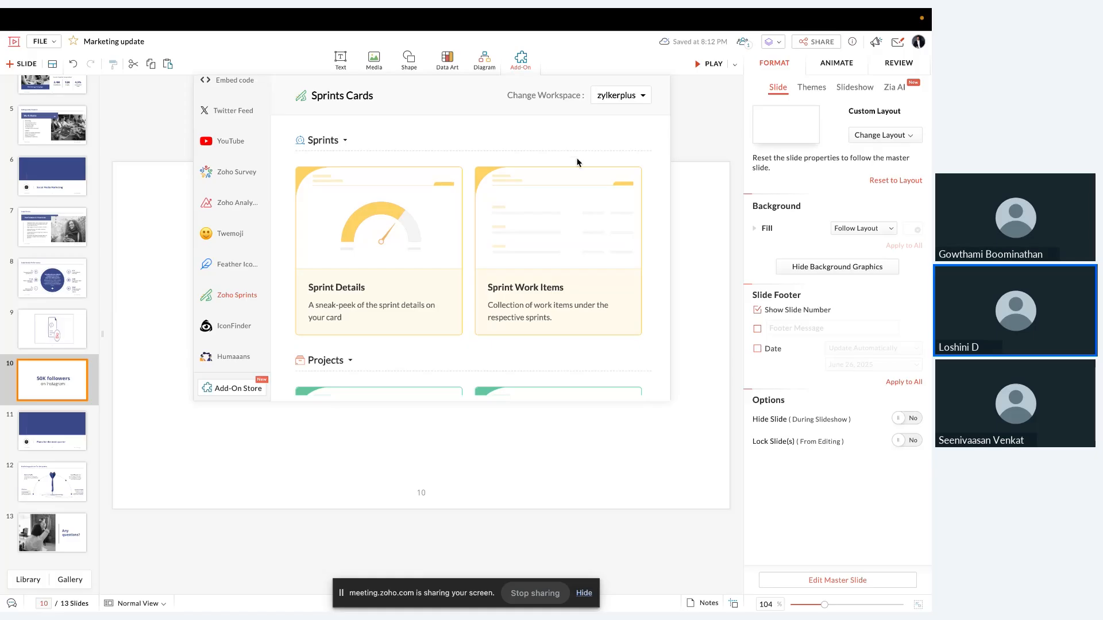
# - Choose the Sprint Work Items card for the 3.0 launch campaign project and set its sprint to Build and Prep
pyautogui.scroll(-2, 537, 304)
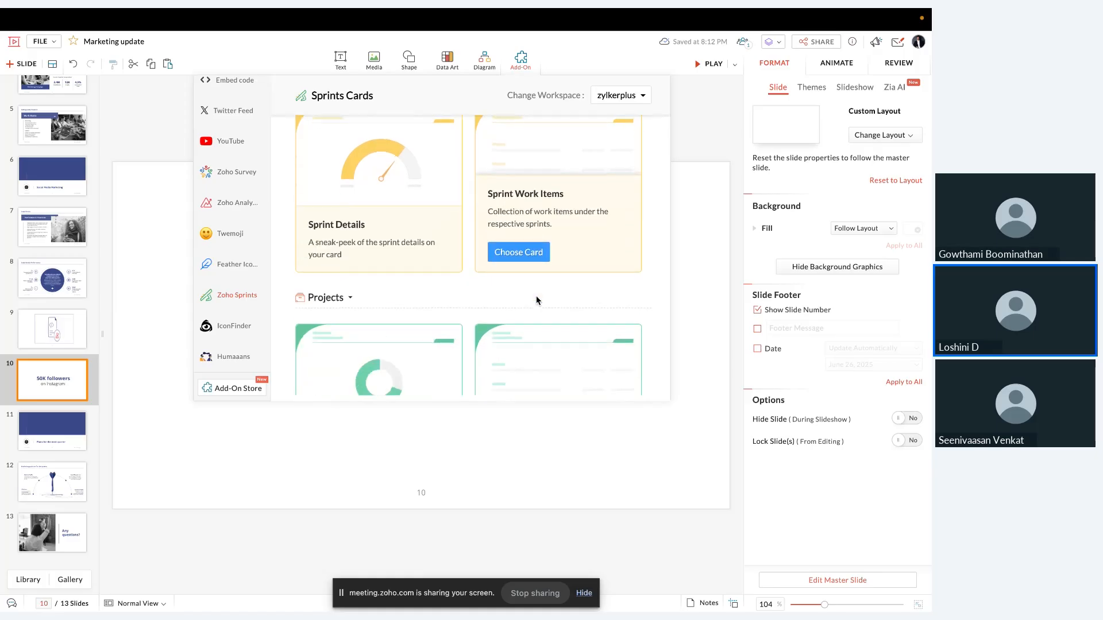
pyautogui.scroll(-7, 537, 300)
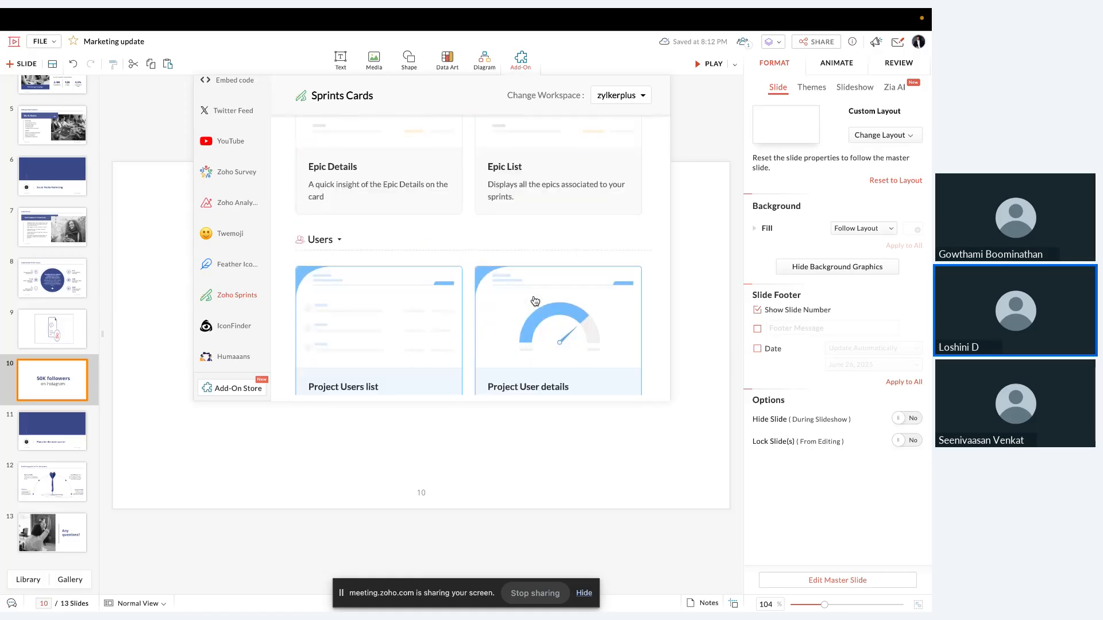
pyautogui.scroll(7, 535, 300)
pyautogui.moveTo(613, 286)
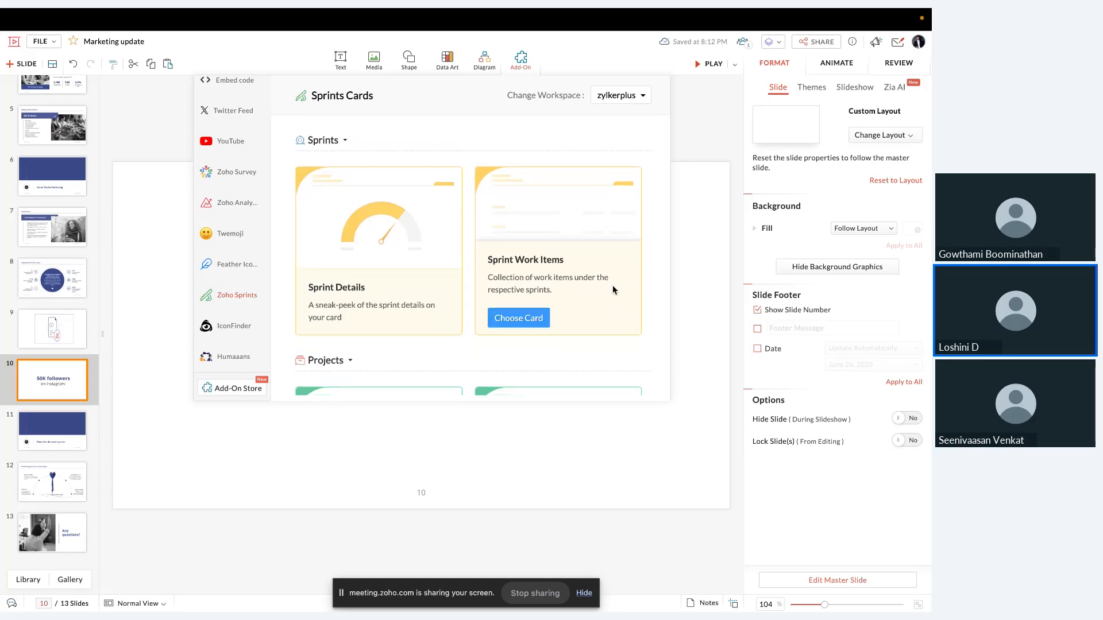
pyautogui.click(528, 315)
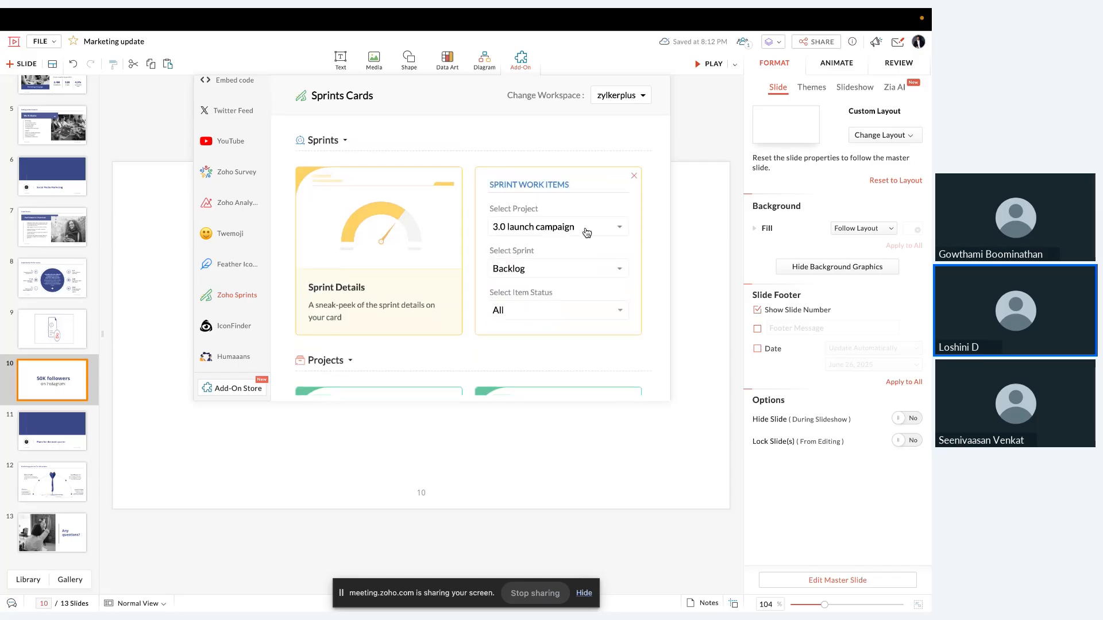
pyautogui.click(587, 232)
pyautogui.click(570, 267)
pyautogui.click(569, 267)
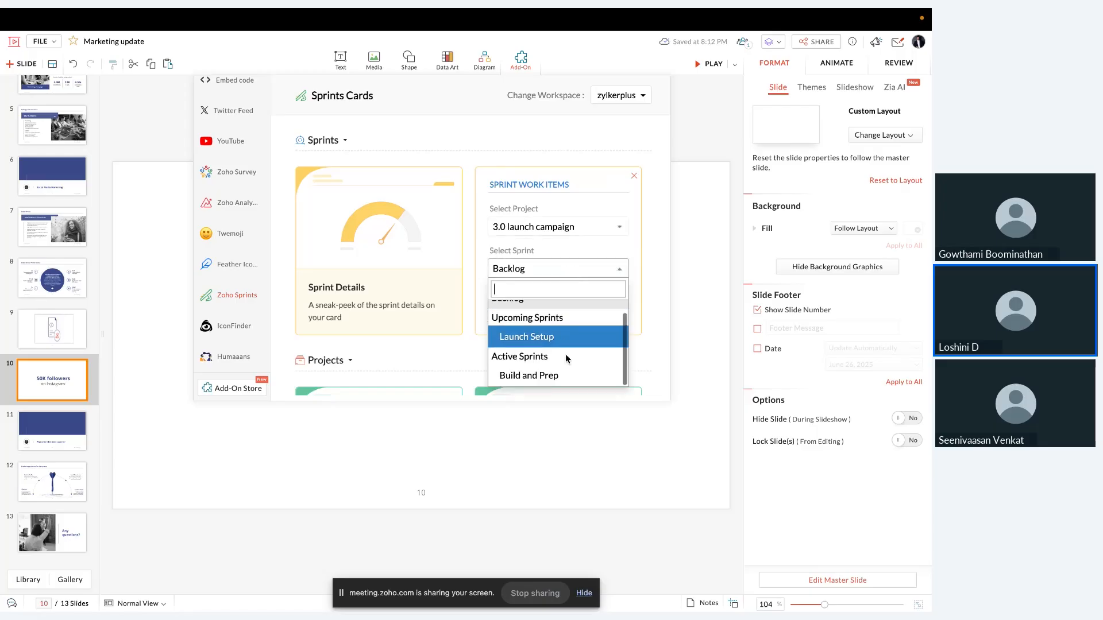
pyautogui.click(560, 375)
# - Create the Sprint Work Items slides with item status, item type, priority and assignee all left at All
pyautogui.scroll(-2, 574, 304)
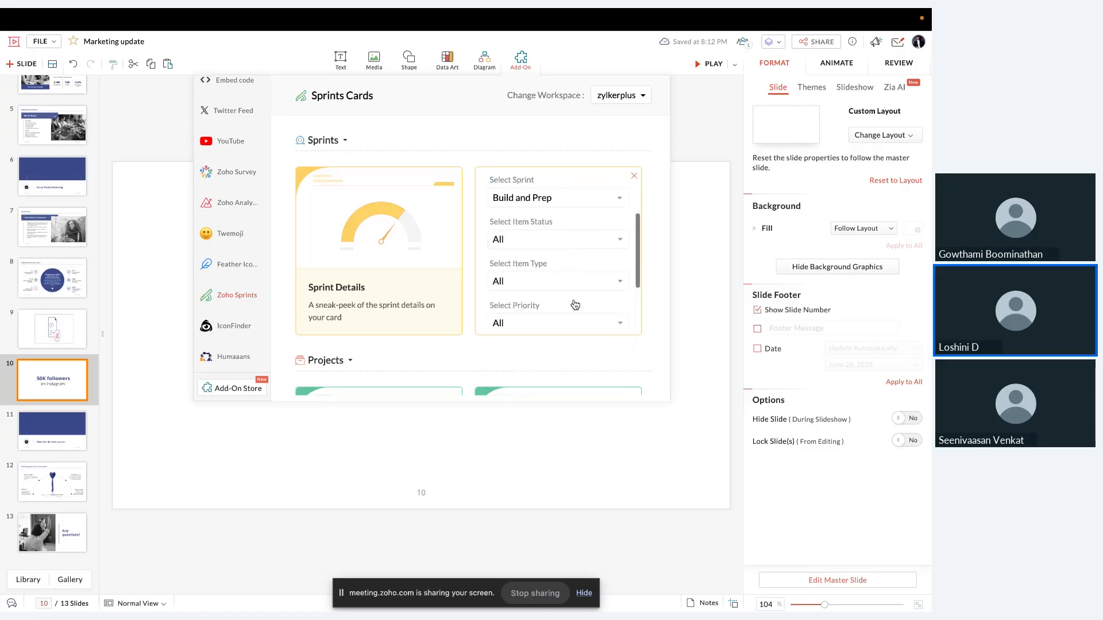
pyautogui.scroll(-2, 574, 304)
pyautogui.scroll(4, 574, 303)
pyautogui.scroll(-4, 574, 296)
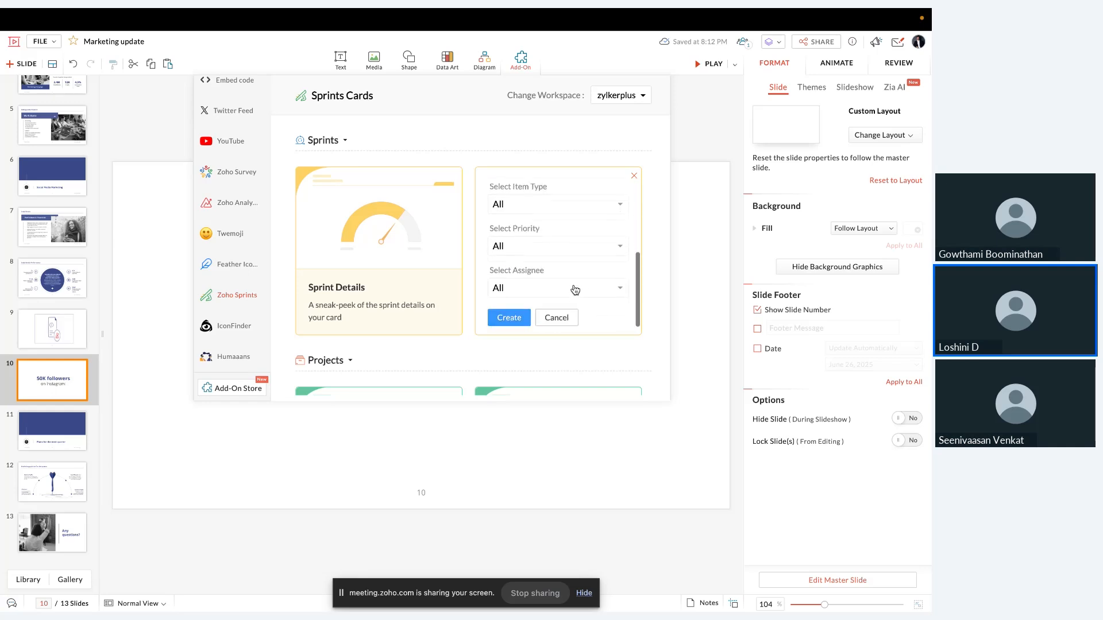
pyautogui.scroll(4, 580, 233)
pyautogui.scroll(-3, 580, 233)
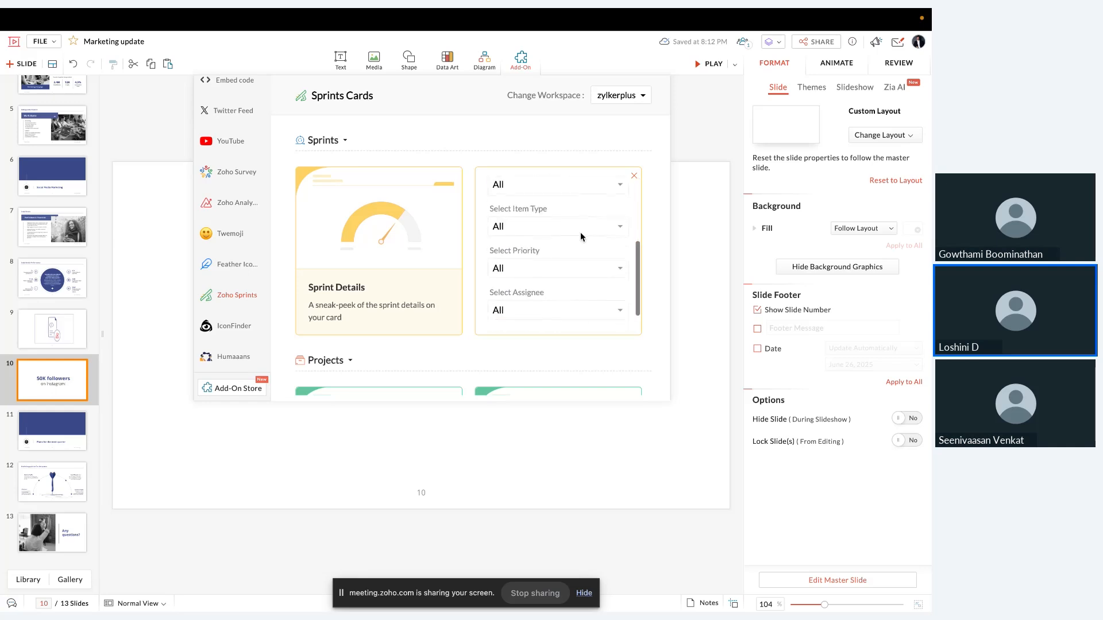
pyautogui.scroll(-1, 580, 232)
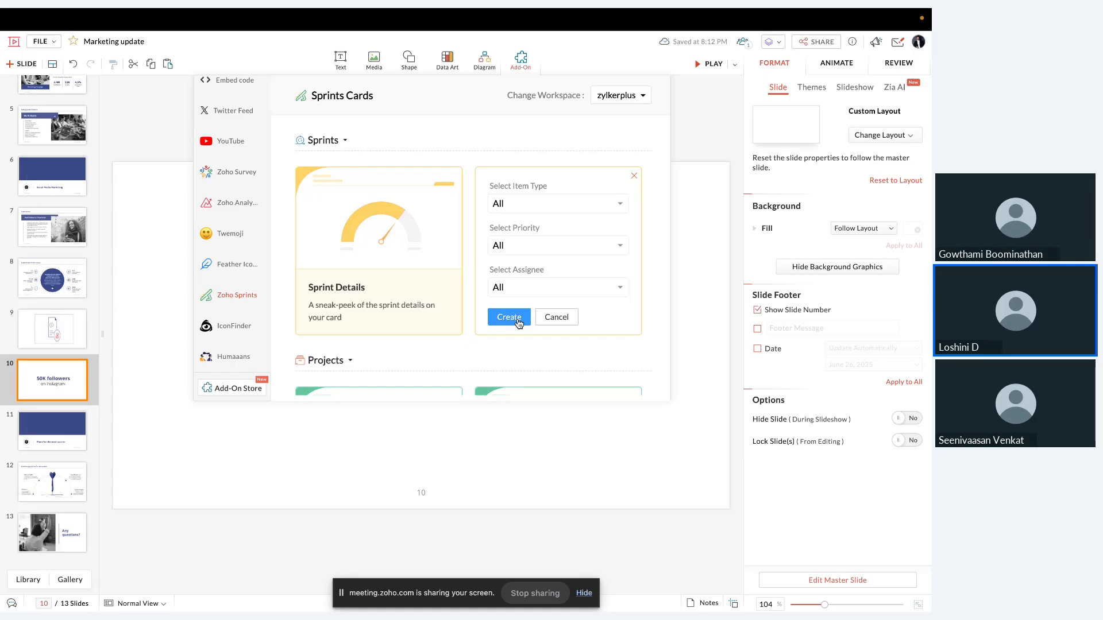
pyautogui.click(509, 317)
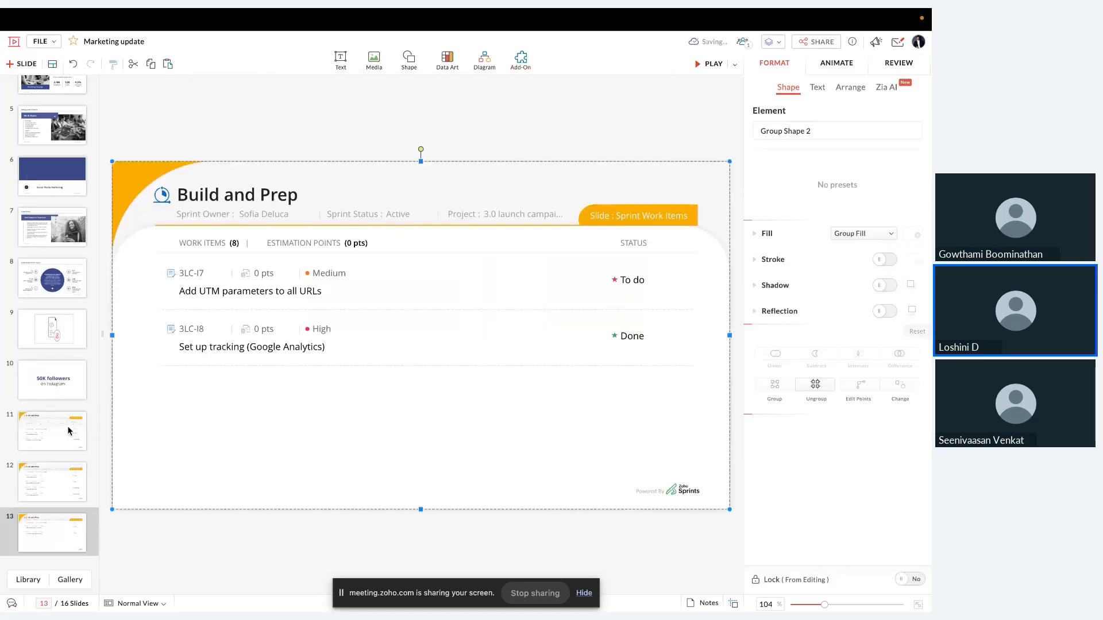
# - Review the inserted Build and Prep work item slides 11 to 13 and their place in the deck
pyautogui.click(60, 433)
pyautogui.scroll(-1, 63, 440)
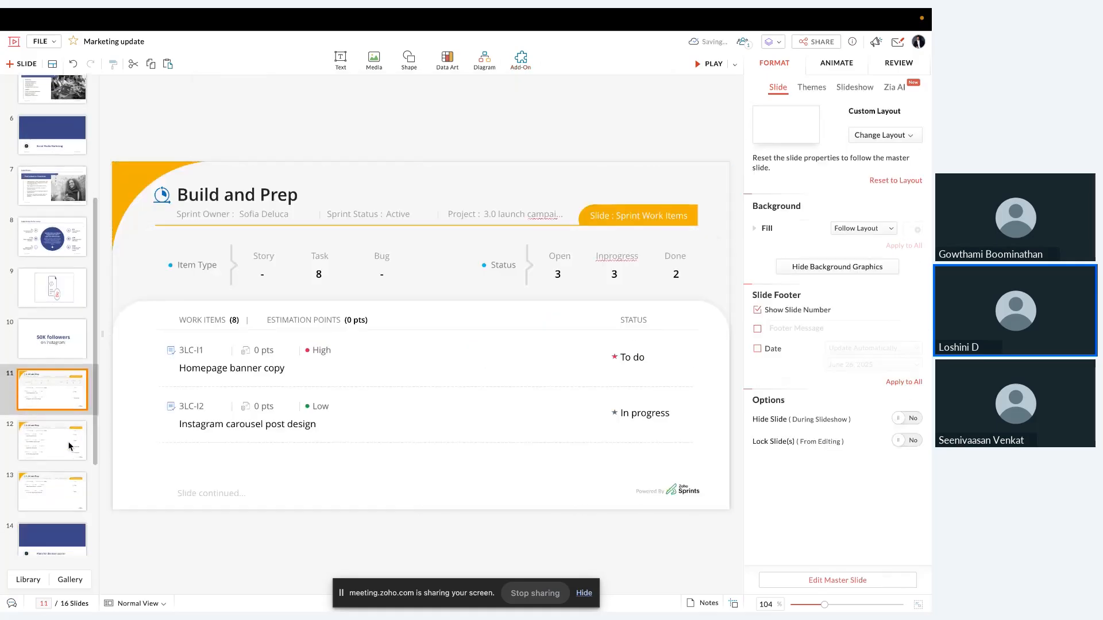
pyautogui.click(69, 446)
pyautogui.click(62, 488)
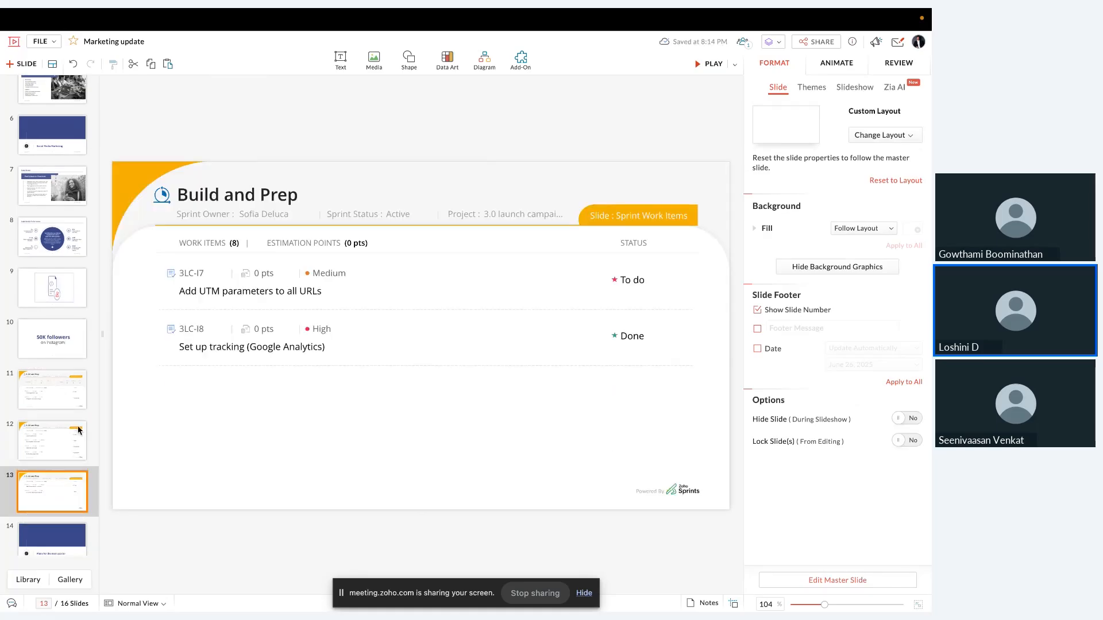
pyautogui.scroll(3, 78, 405)
pyautogui.scroll(2, 78, 405)
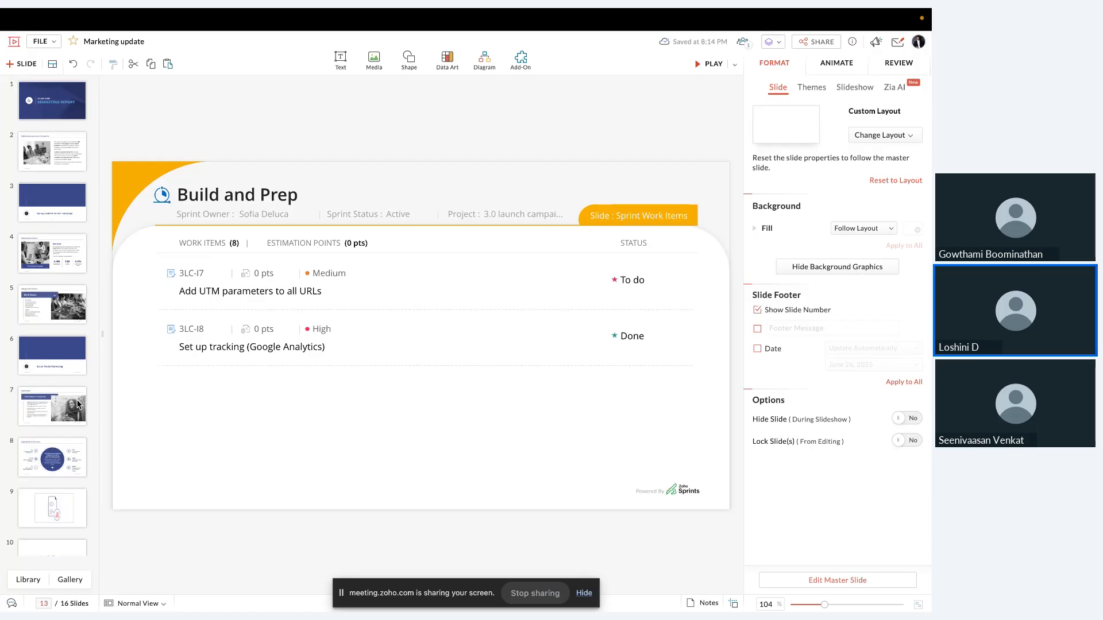
pyautogui.scroll(-5, 78, 403)
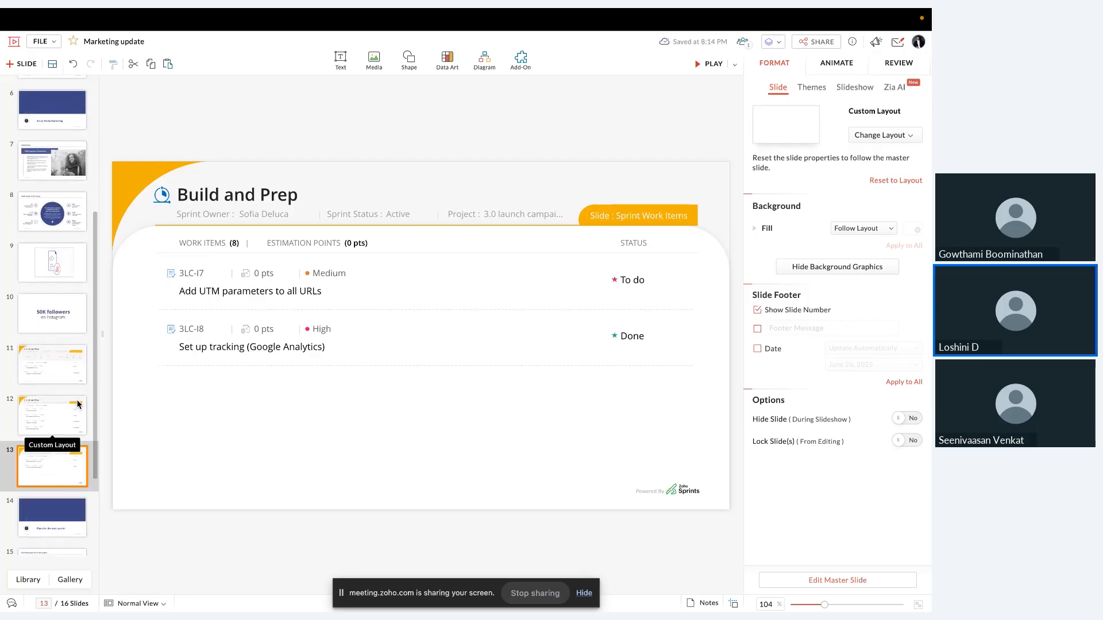
# - Open the Net Promoter Score survey in the Zoho Survey add-on with slide 13 as the insertion point
pyautogui.click(521, 60)
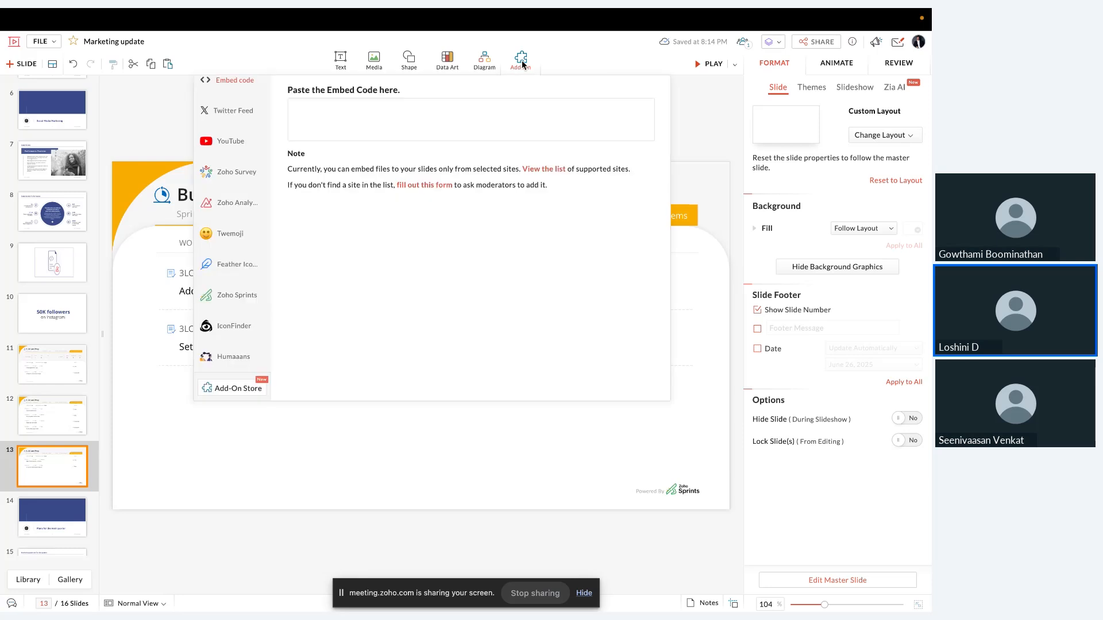
pyautogui.click(232, 183)
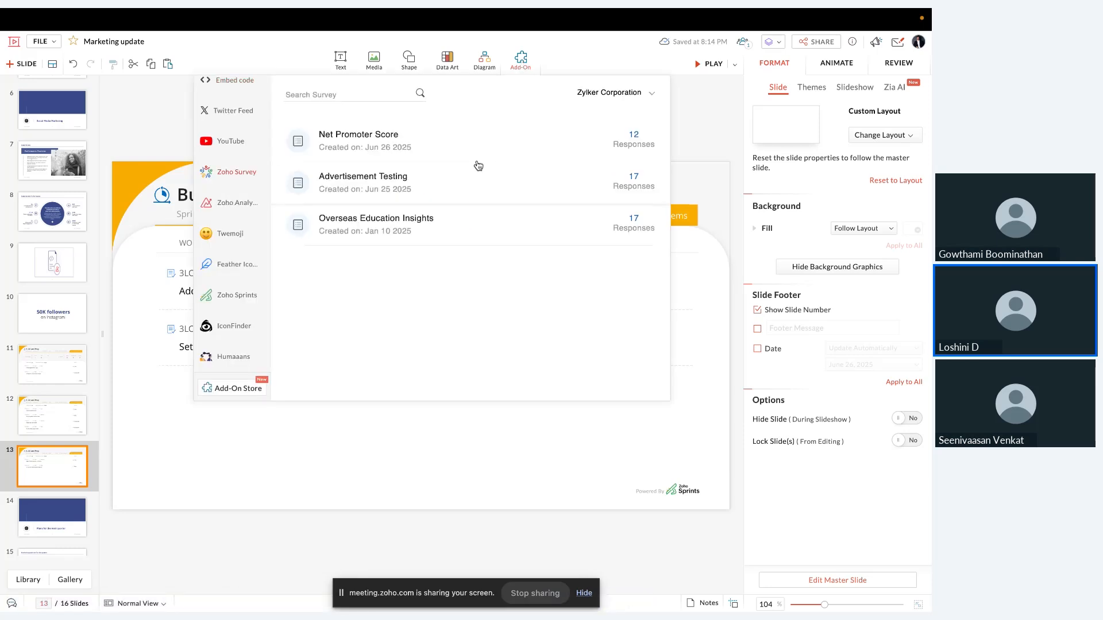
pyautogui.click(417, 150)
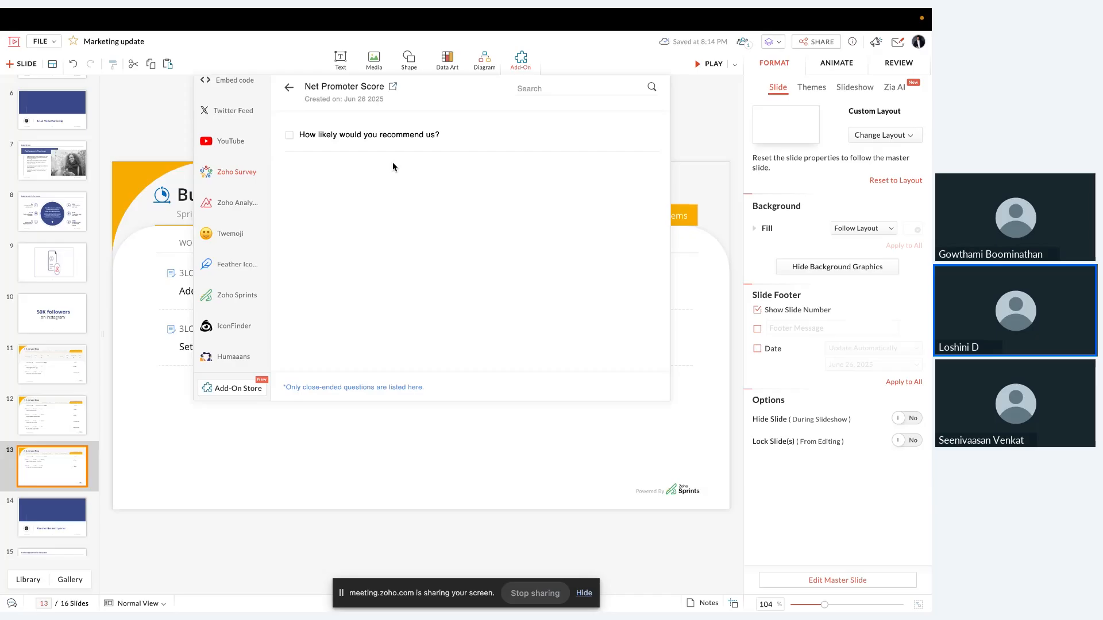
# - Insert the report for the question "How likely would you recommend us?" as a Clustered Bar chart
pyautogui.click(290, 136)
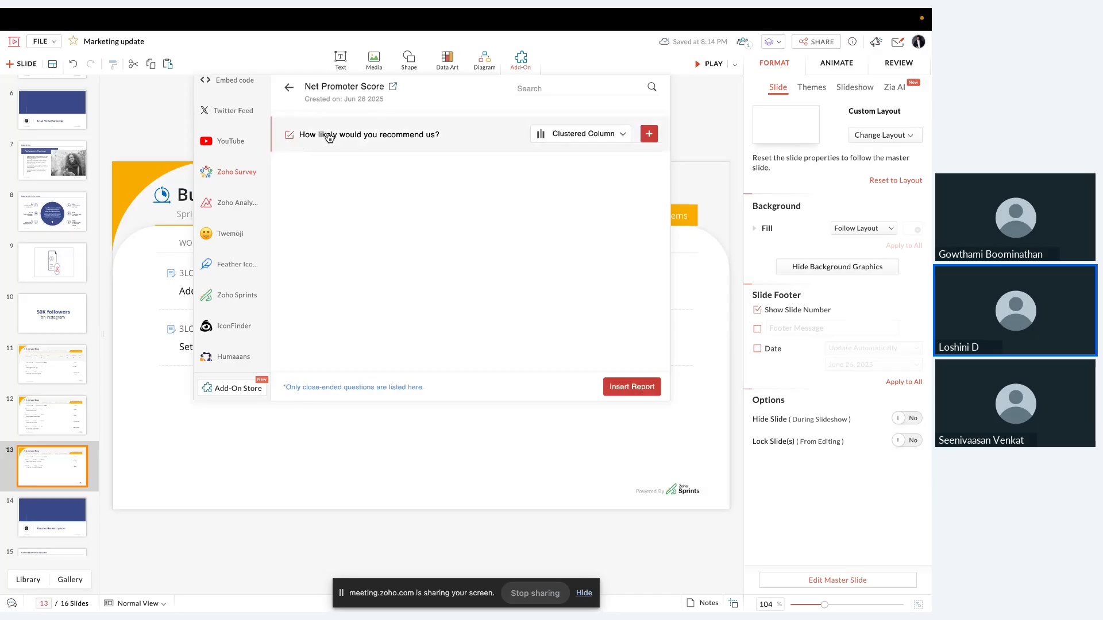
pyautogui.click(546, 134)
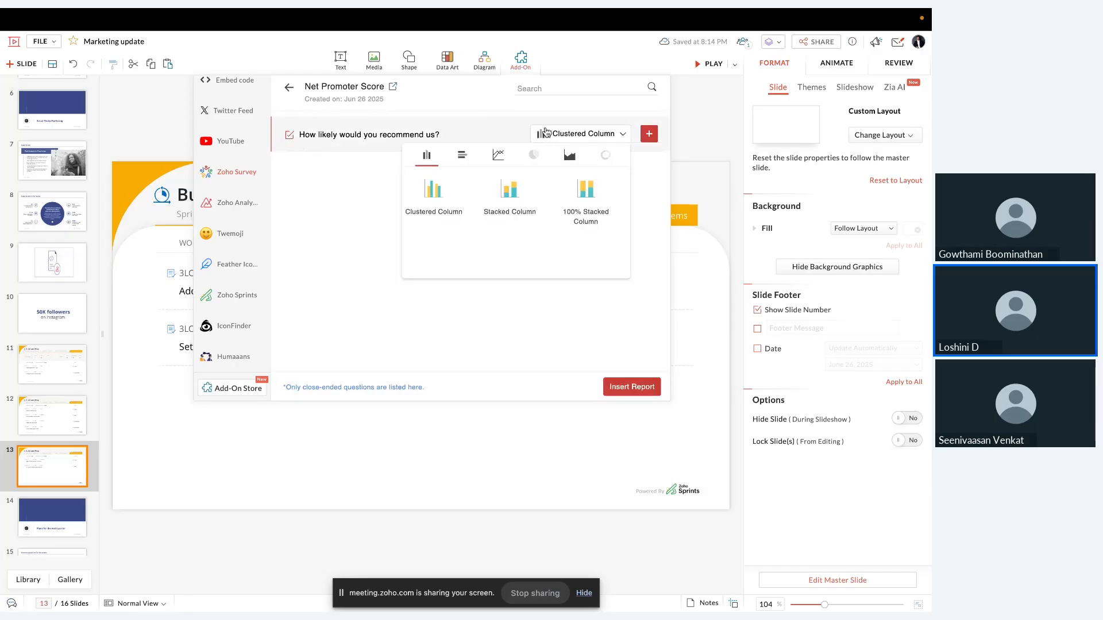
pyautogui.click(462, 159)
pyautogui.click(441, 198)
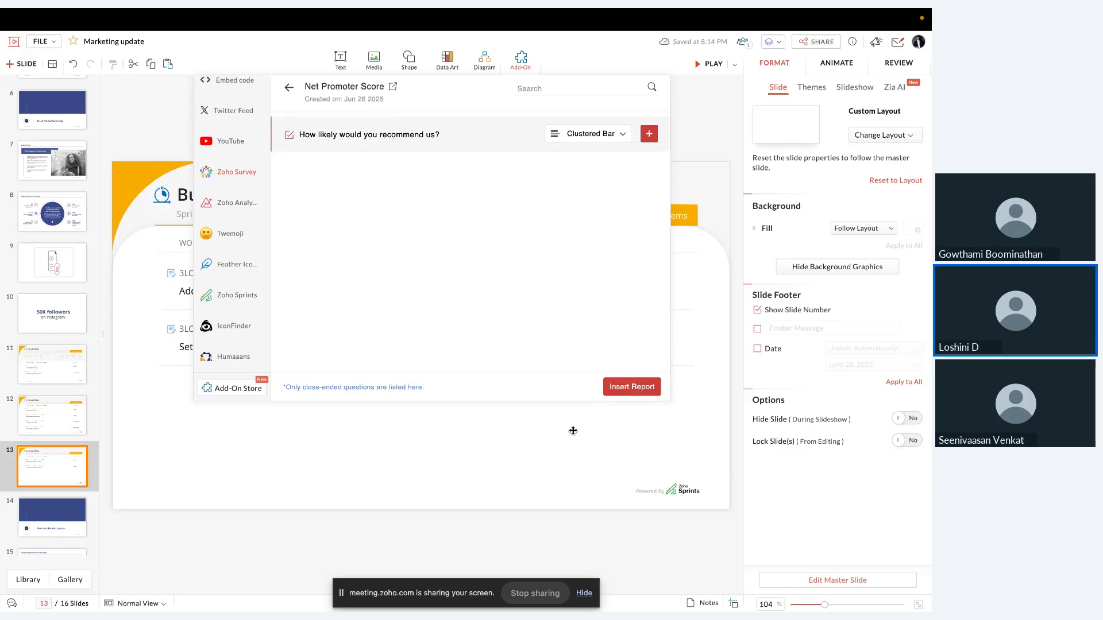
pyautogui.click(626, 388)
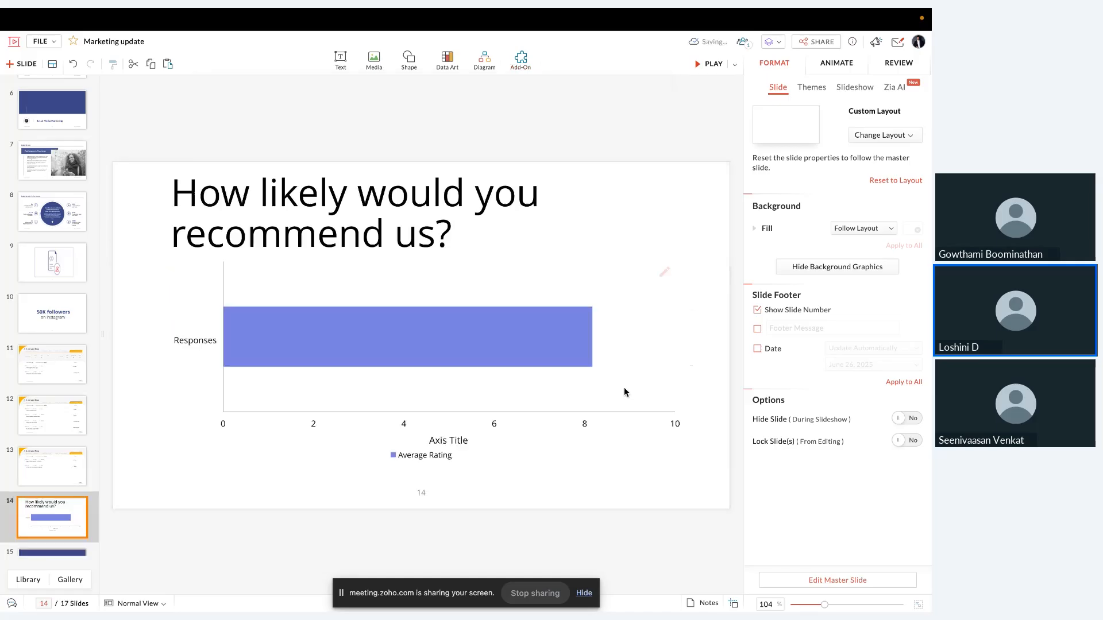
# - Center-align the title text above the survey chart on slide 14
pyautogui.click(396, 229)
pyautogui.click(816, 321)
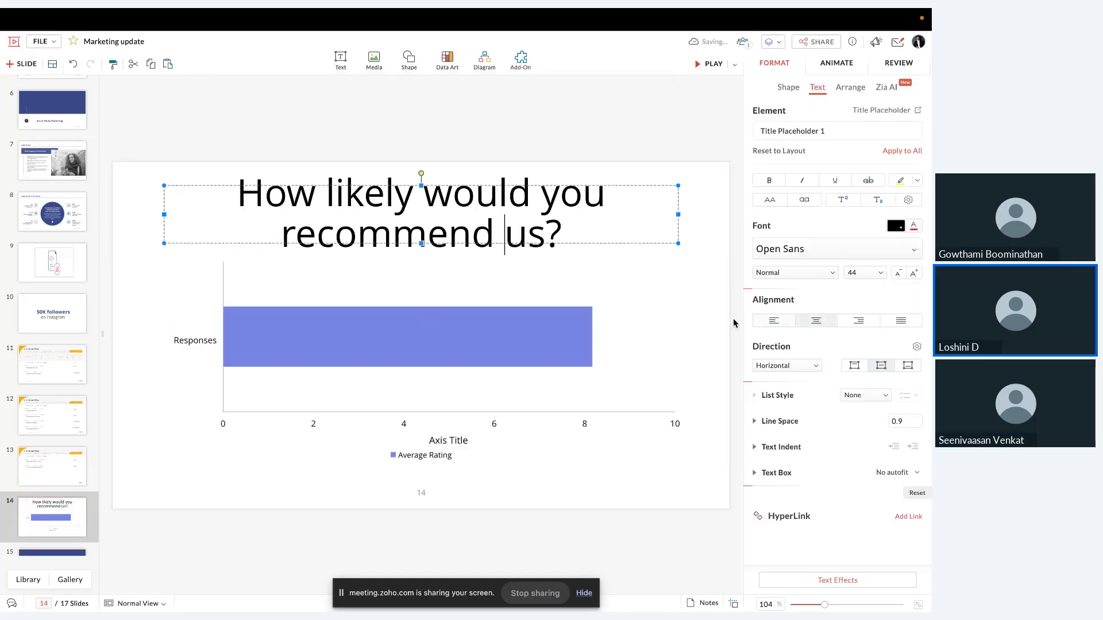
pyautogui.click(587, 297)
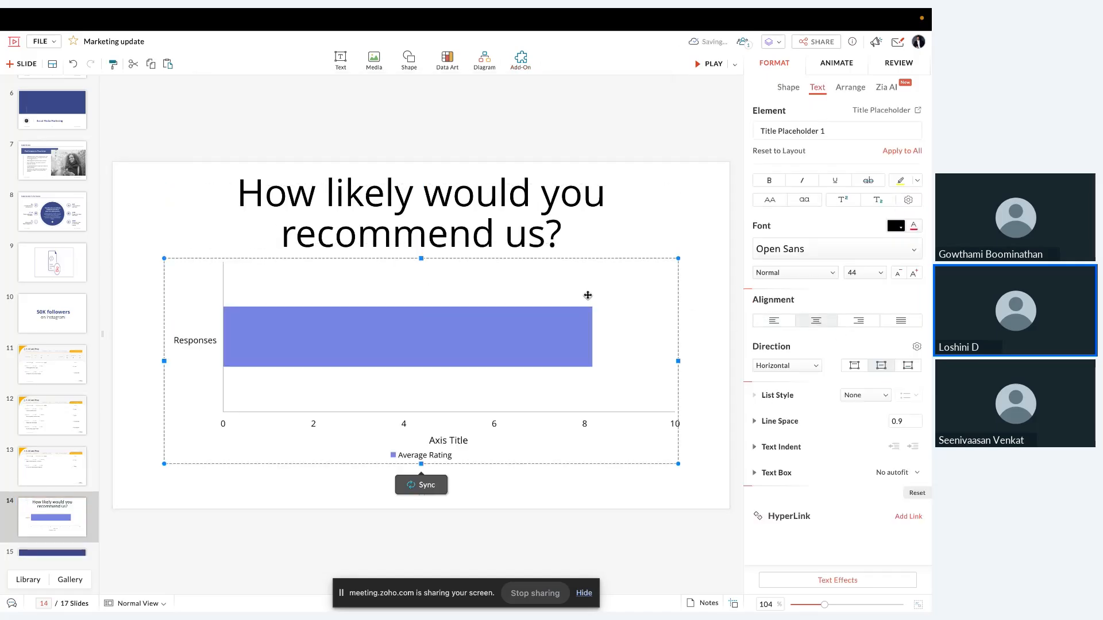
pyautogui.click(670, 221)
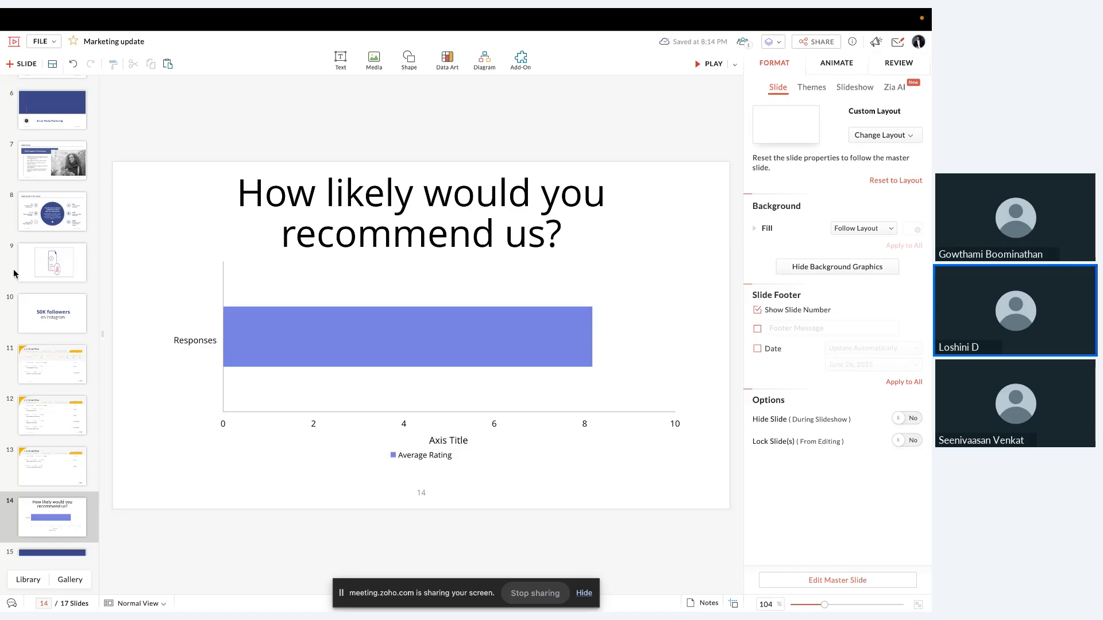
# - Select the team photo on slide 2 and open the Pexels image library to find a replacement
pyautogui.scroll(5, 47, 263)
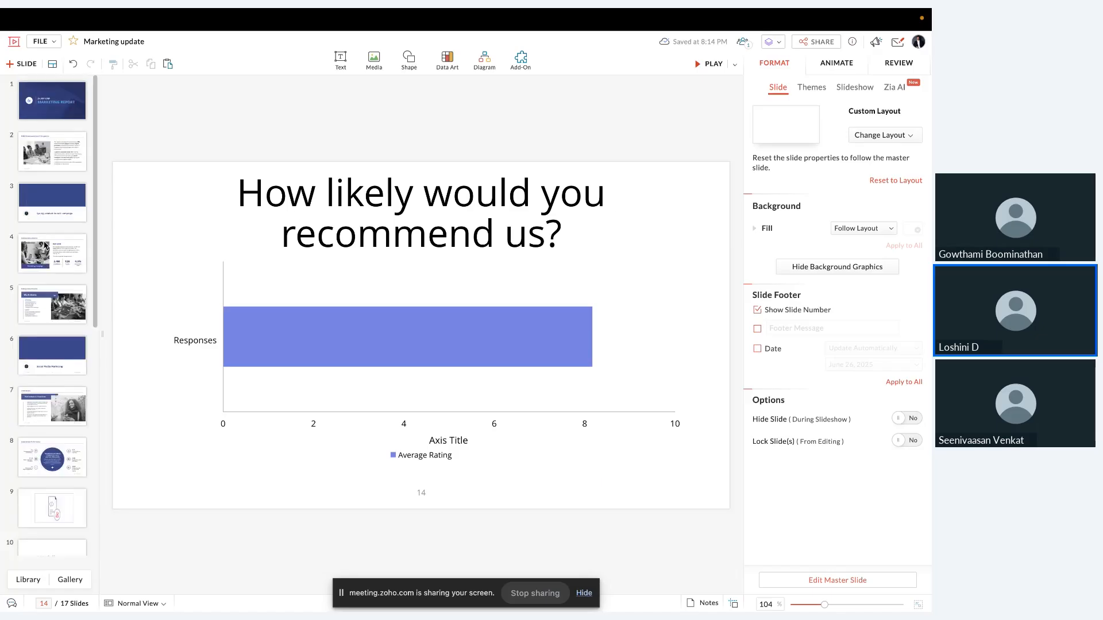
pyautogui.click(61, 156)
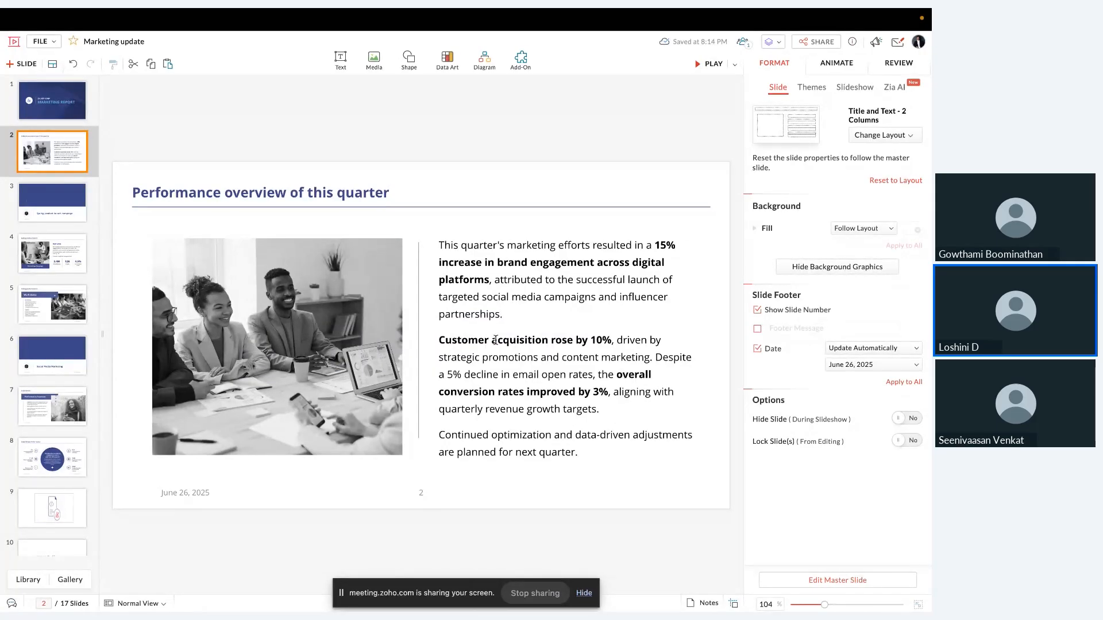
pyautogui.click(391, 356)
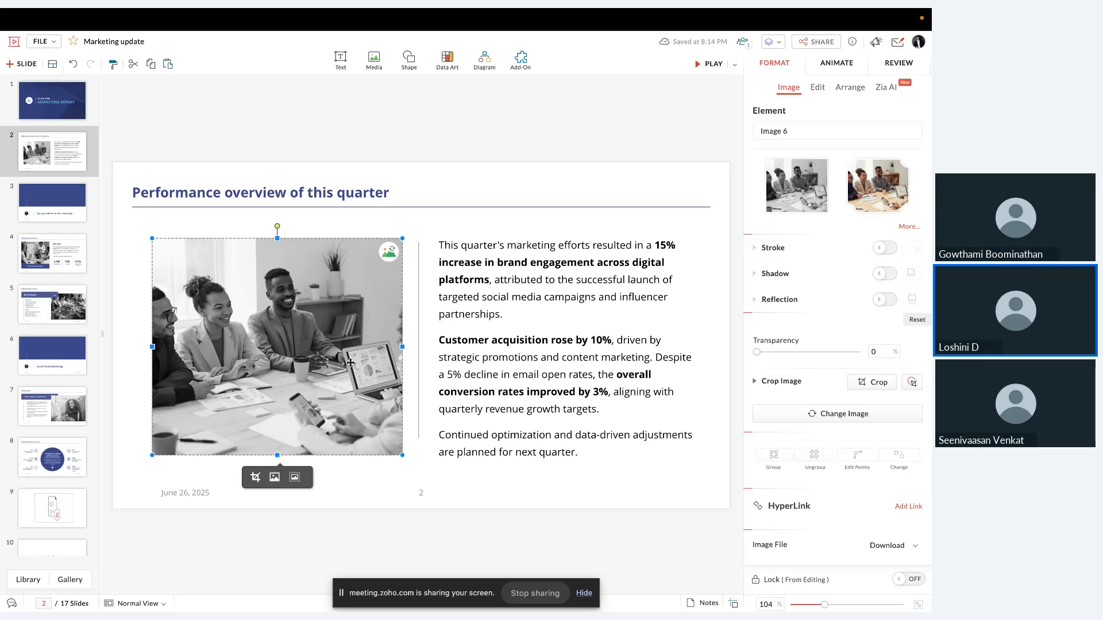
pyautogui.click(394, 258)
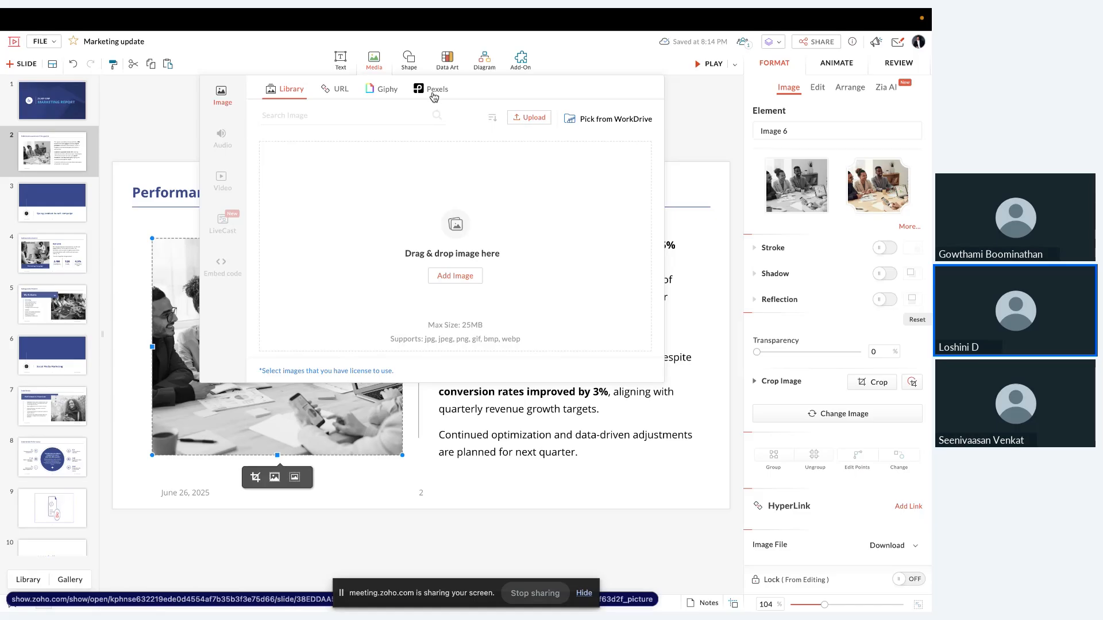
pyautogui.click(434, 96)
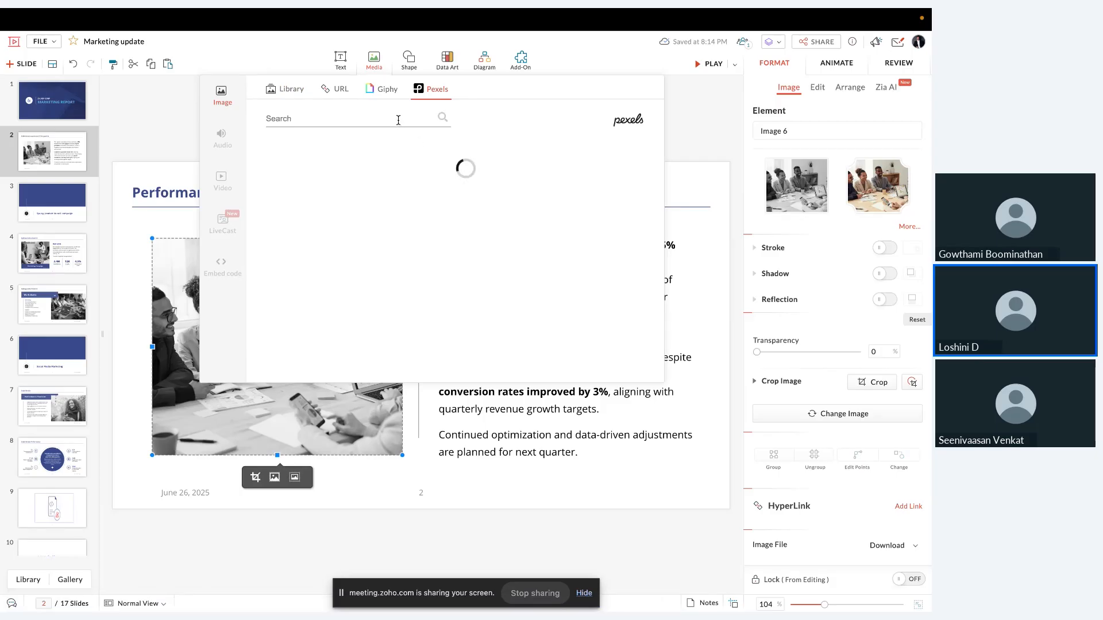
pyautogui.moveTo(467, 270)
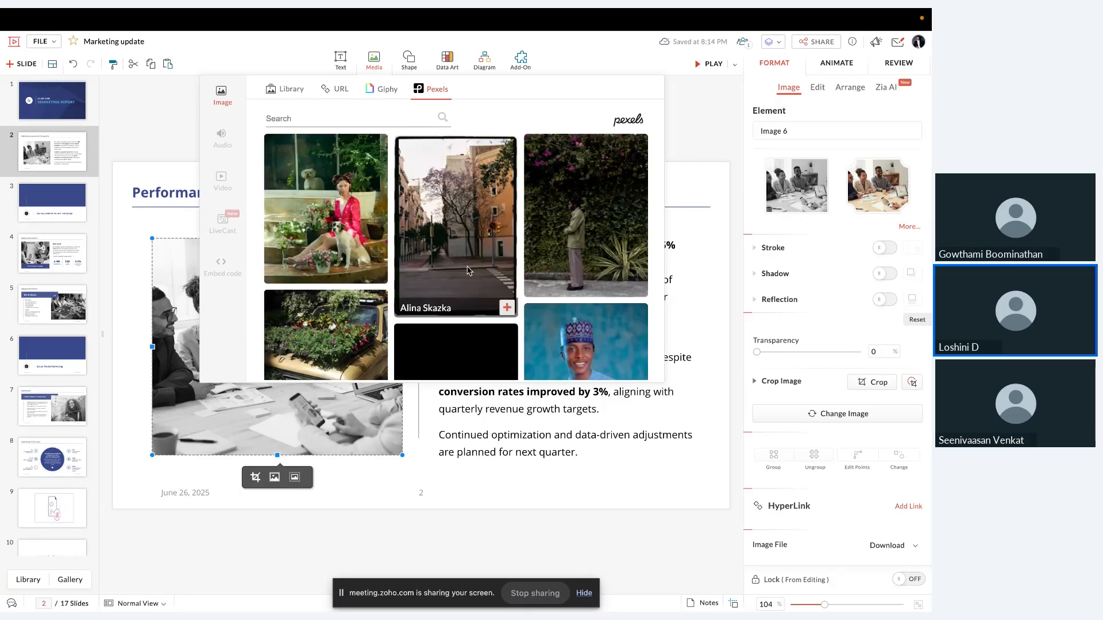
pyautogui.scroll(-1, 467, 270)
pyautogui.scroll(1, 467, 270)
# - Search Pexels for "team working together" and replace the slide 2 photo with the one of colleagues meeting around a wooden table
pyautogui.click(368, 117)
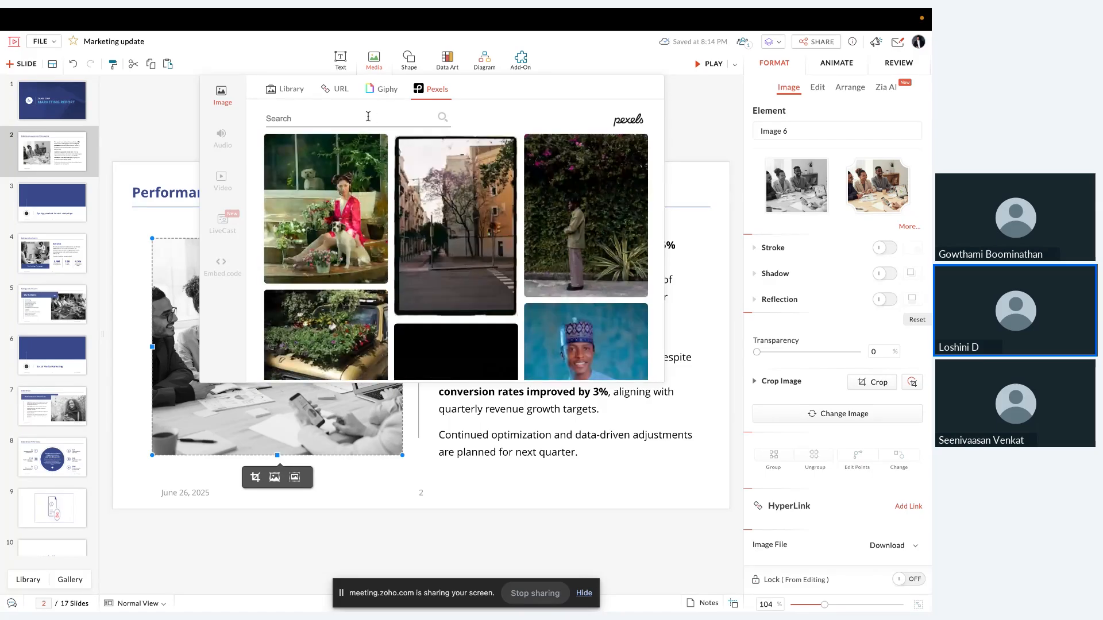
pyautogui.write('team working together')
pyautogui.press('Return')
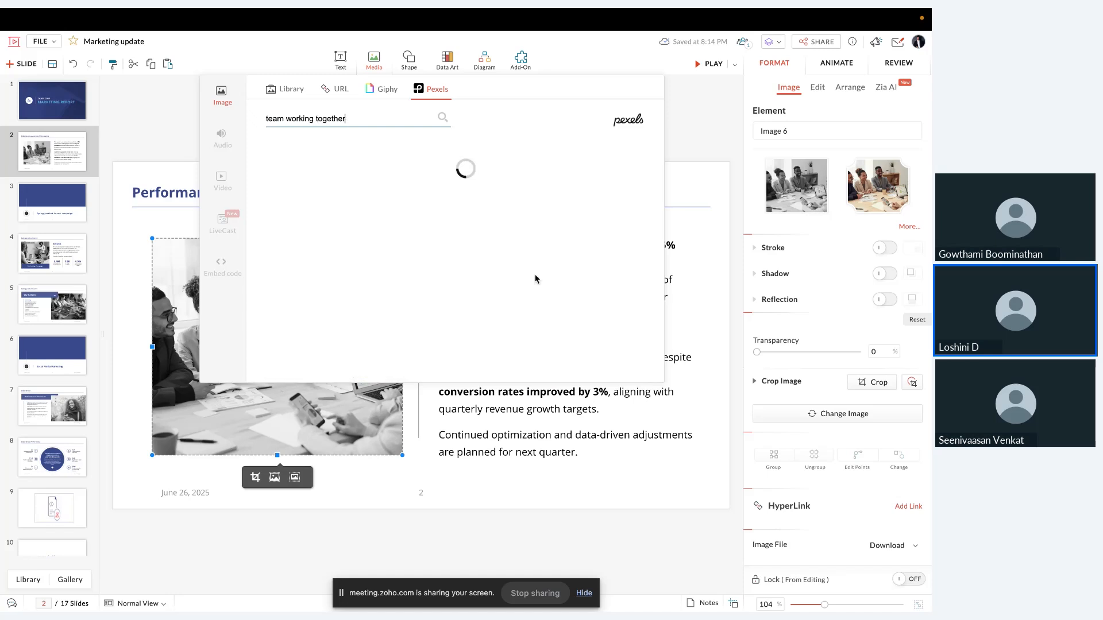
pyautogui.scroll(-2, 373, 333)
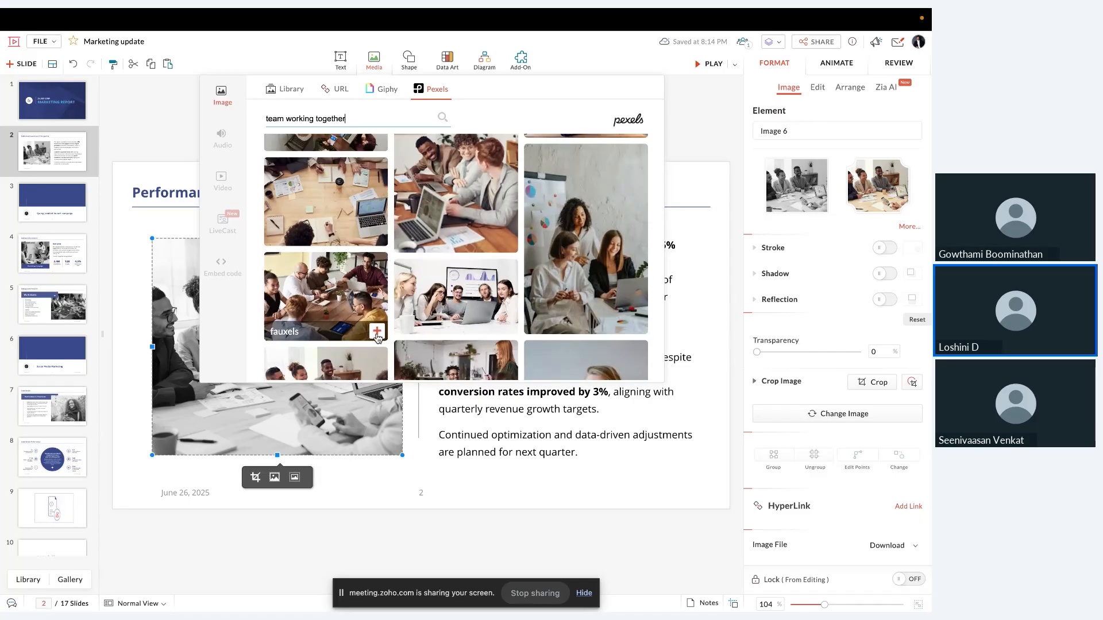
pyautogui.click(377, 333)
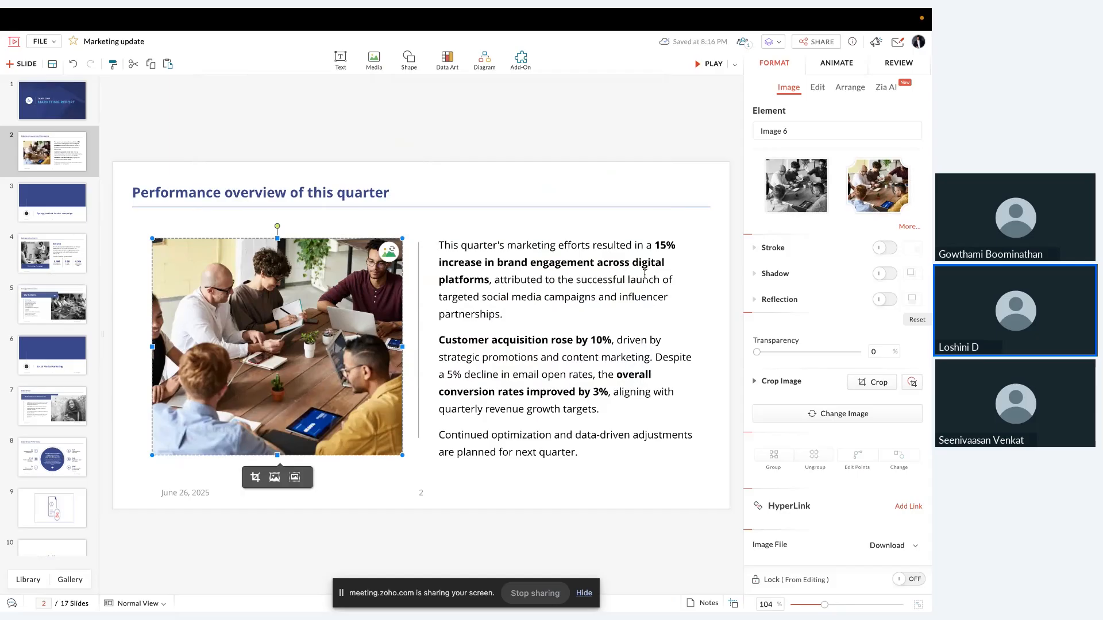
# - Recolor the new team photo on slide 2 with the Grayscale mode
pyautogui.click(818, 90)
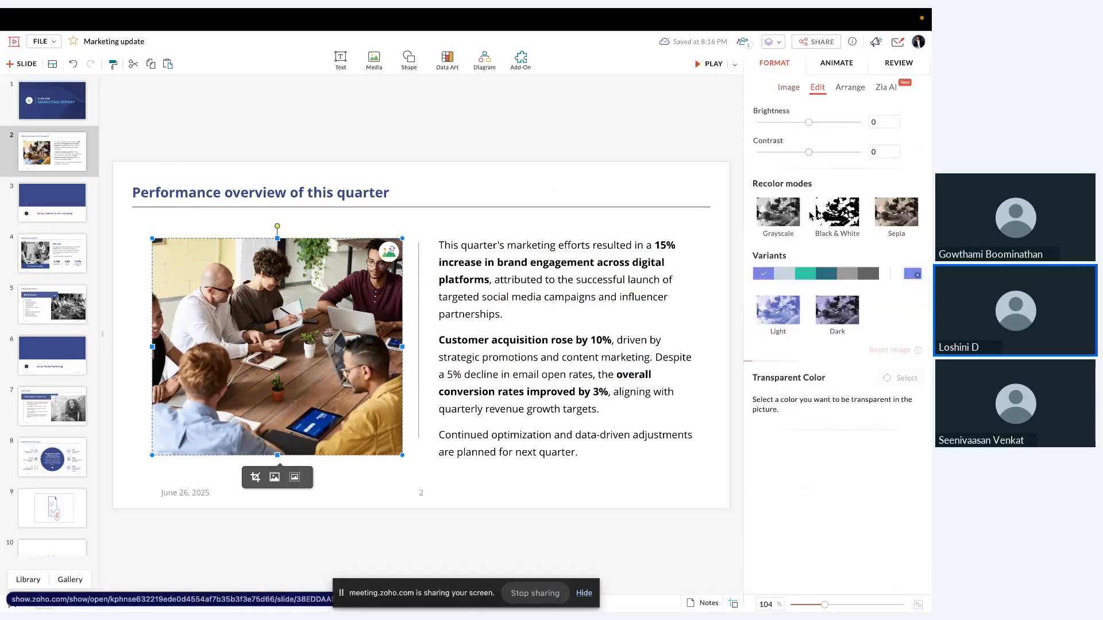
pyautogui.click(778, 224)
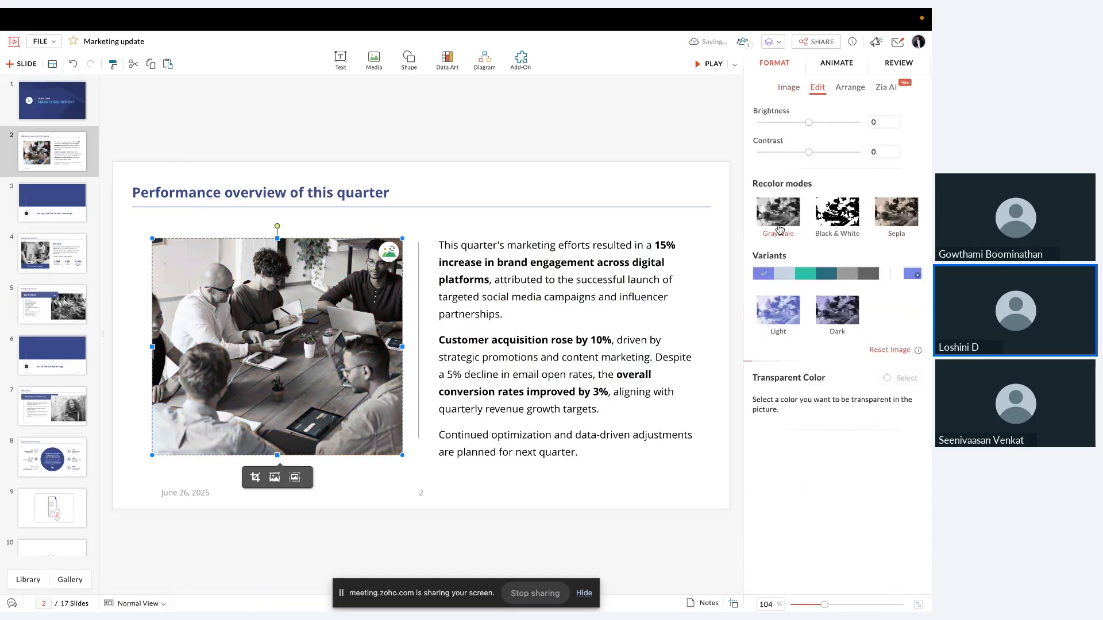
pyautogui.click(618, 235)
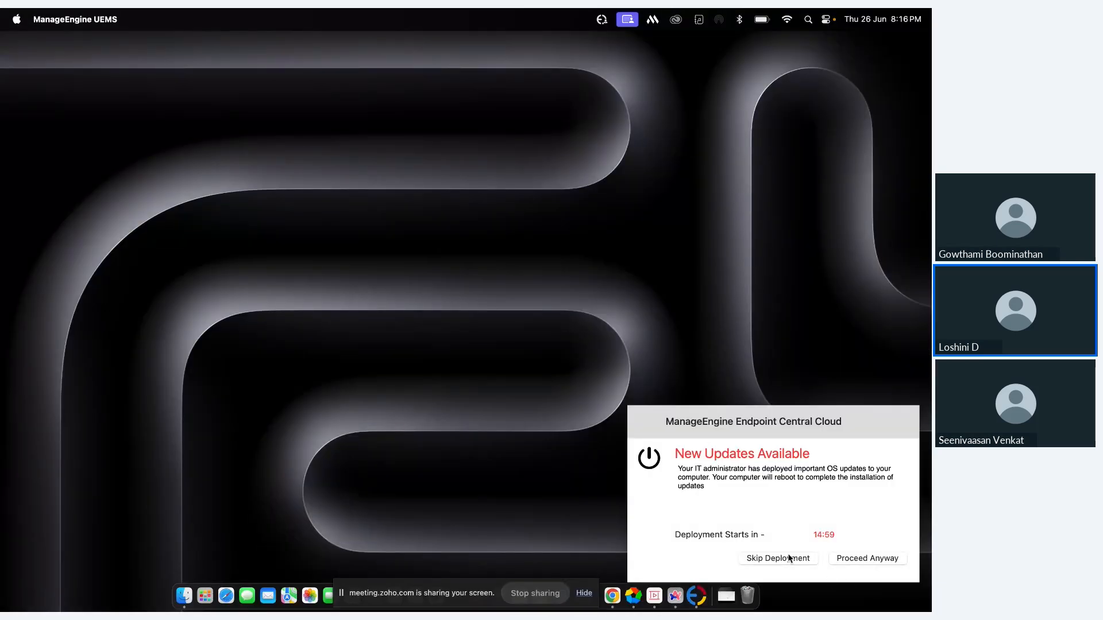
# - Skip the pending OS update deployment and return to the performance overview slide with nothing selected
pyautogui.click(791, 559)
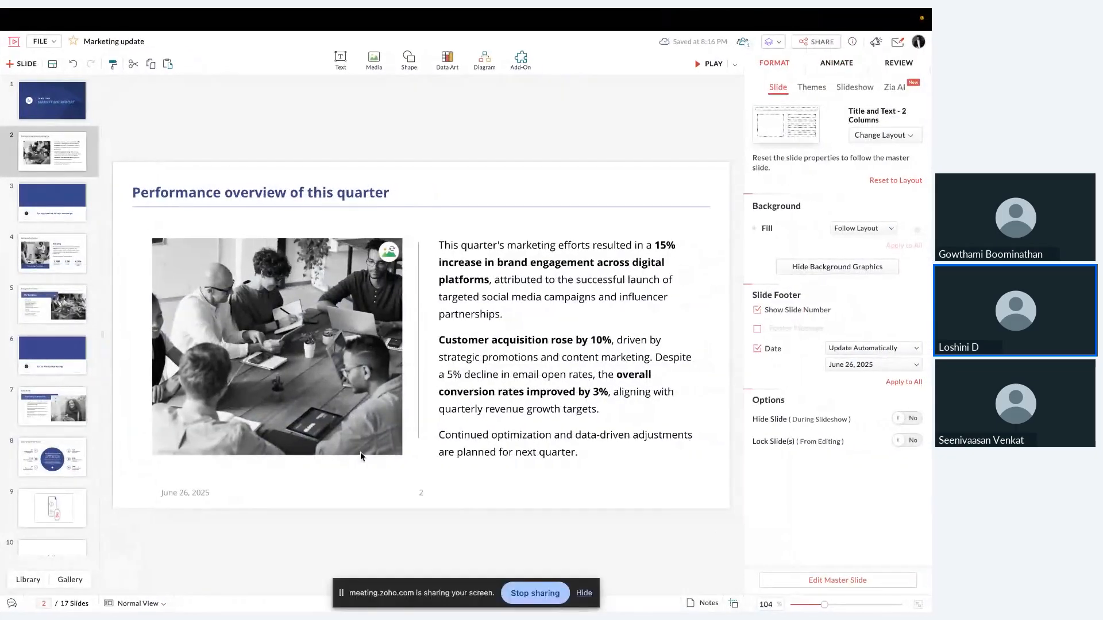
pyautogui.click(363, 317)
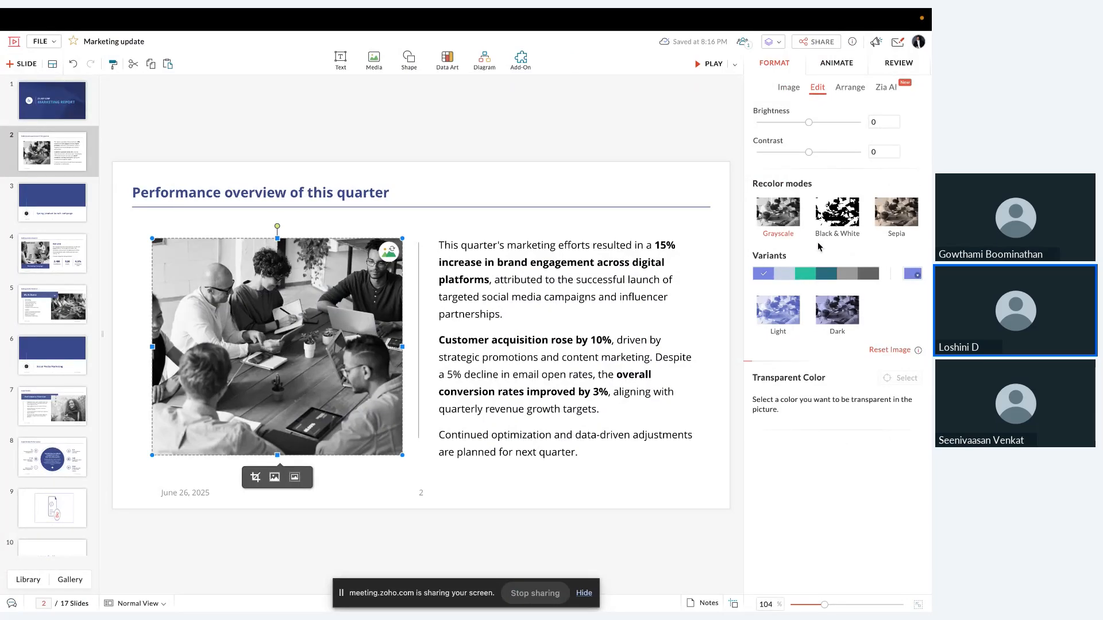
pyautogui.click(611, 340)
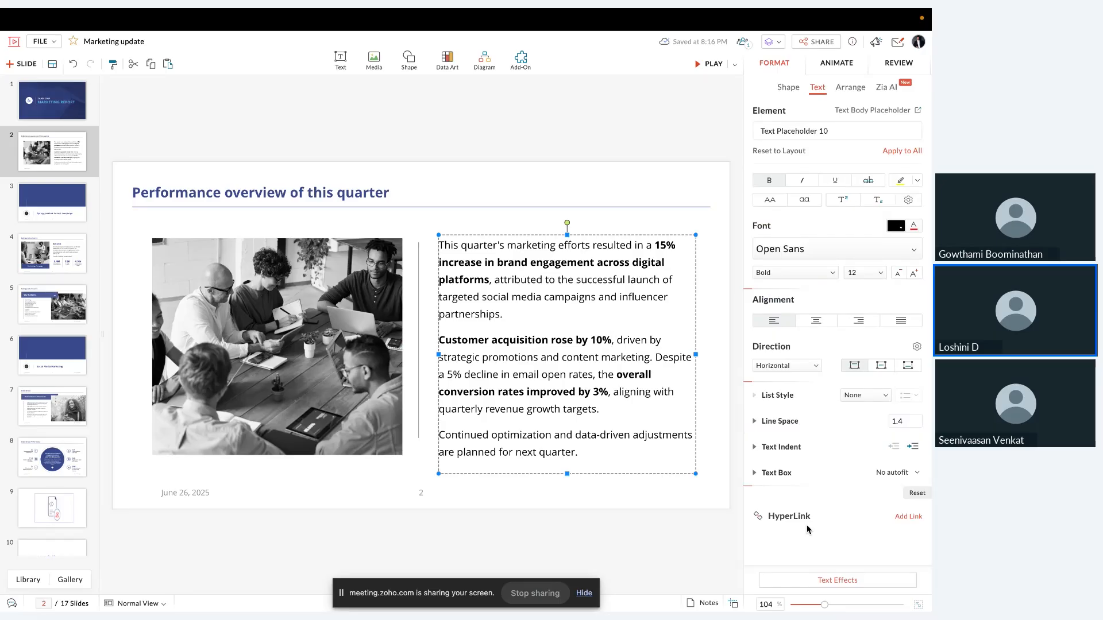
pyautogui.click(469, 186)
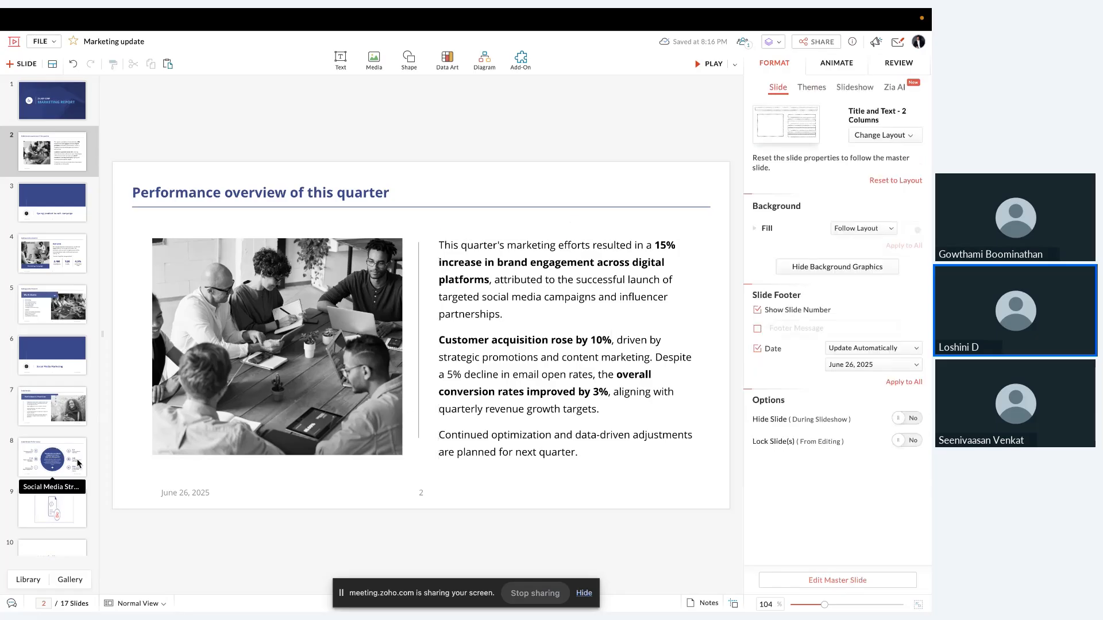
# - Go to slide 16, "Marketing goals set for the quarter", and open the list of add-ons
pyautogui.scroll(-3, 79, 463)
pyautogui.scroll(-4, 79, 463)
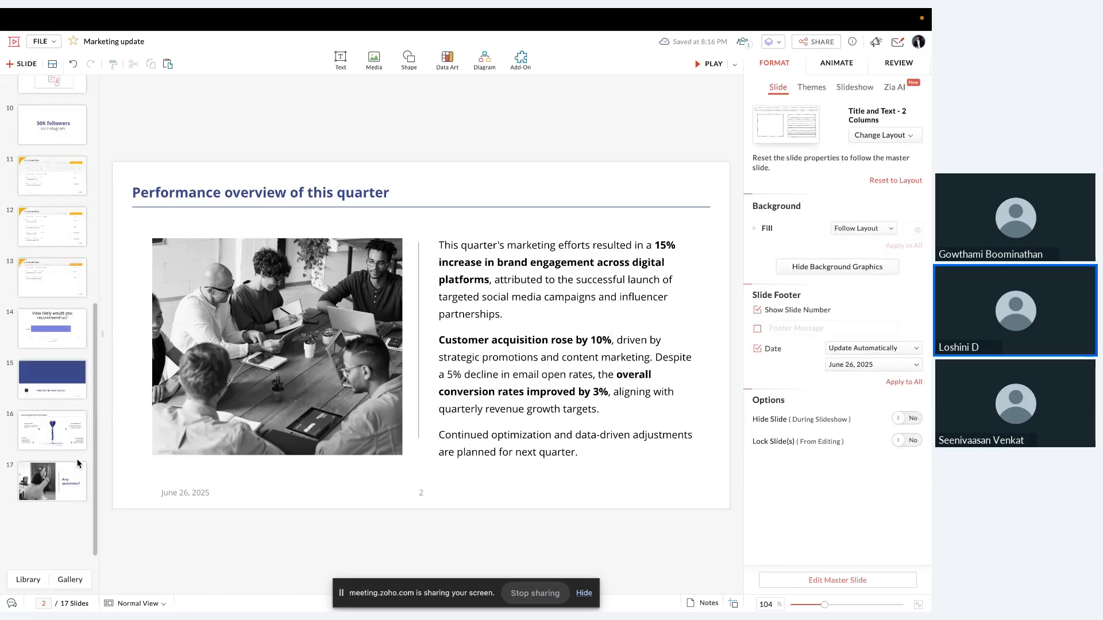
pyautogui.click(66, 454)
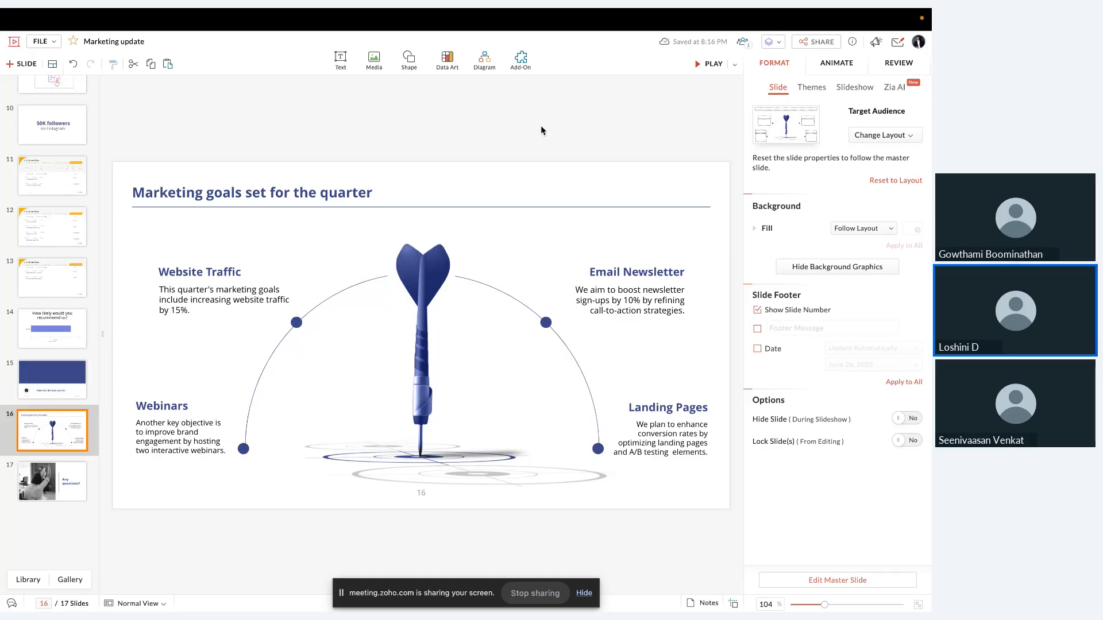
pyautogui.click(519, 60)
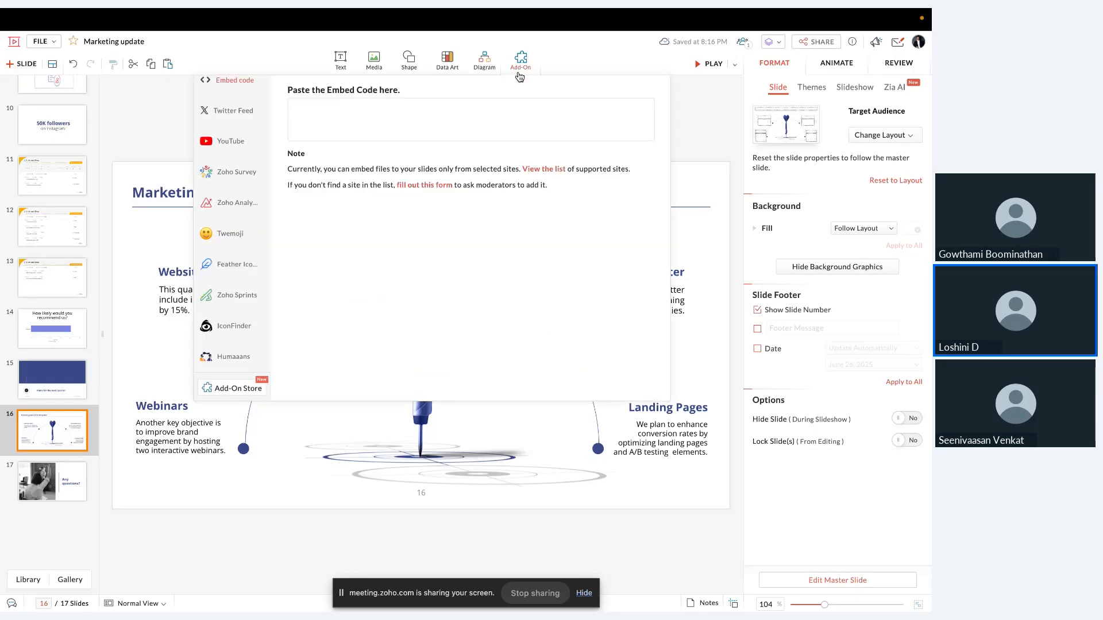
# - Try to insert an outlined envelope icon from the IconFinder add-on by searching for "mail"
pyautogui.click(240, 335)
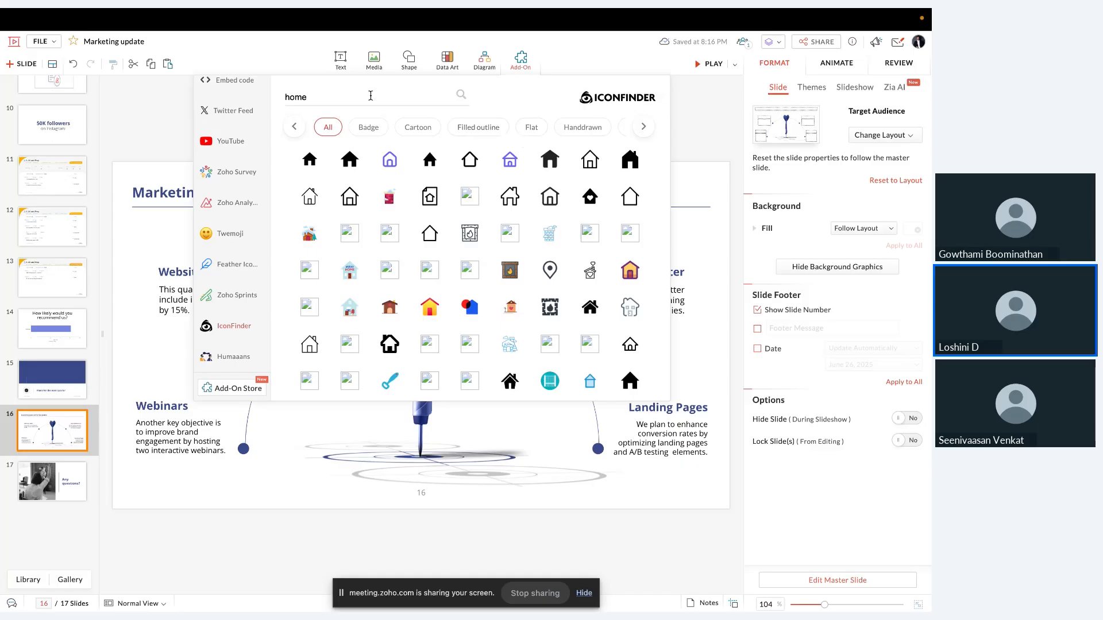
pyautogui.click(371, 96)
pyautogui.hotkey('ctrl', 'a')
pyautogui.press('BackSpace')
pyautogui.write('mail')
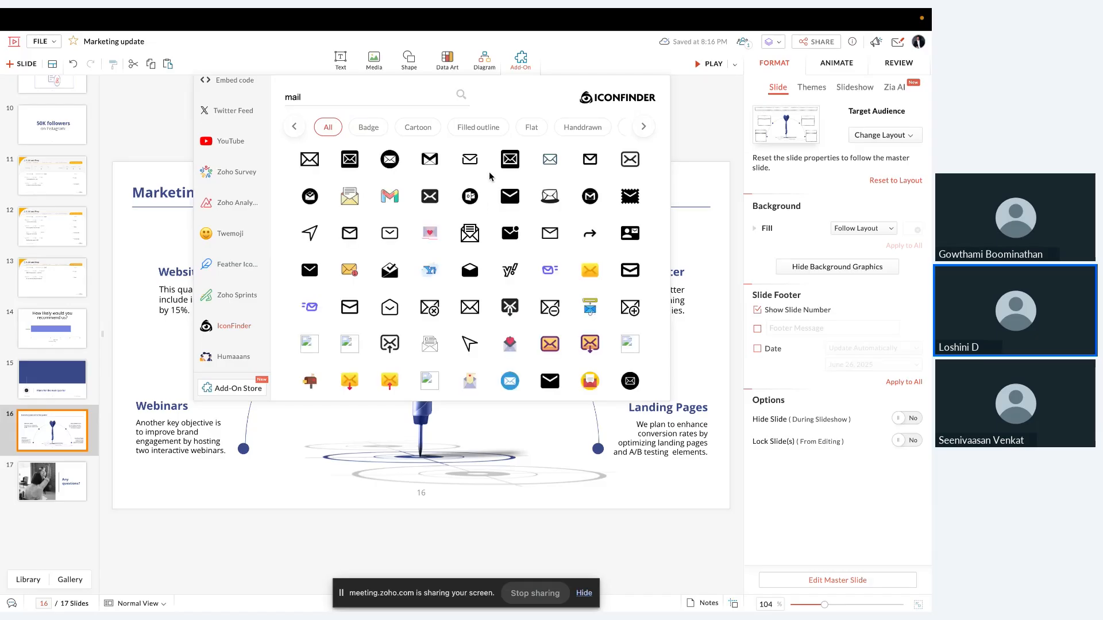
pyautogui.click(468, 163)
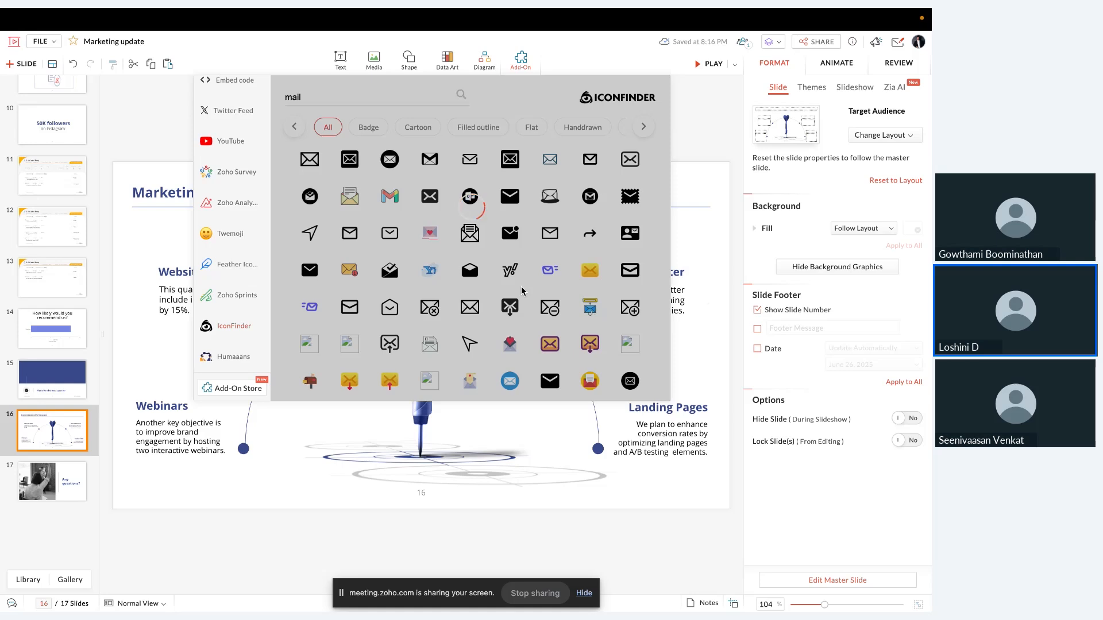
# - Search the Feather Icons add-on for "mail" and insert the envelope icon on slide 16
pyautogui.click(245, 273)
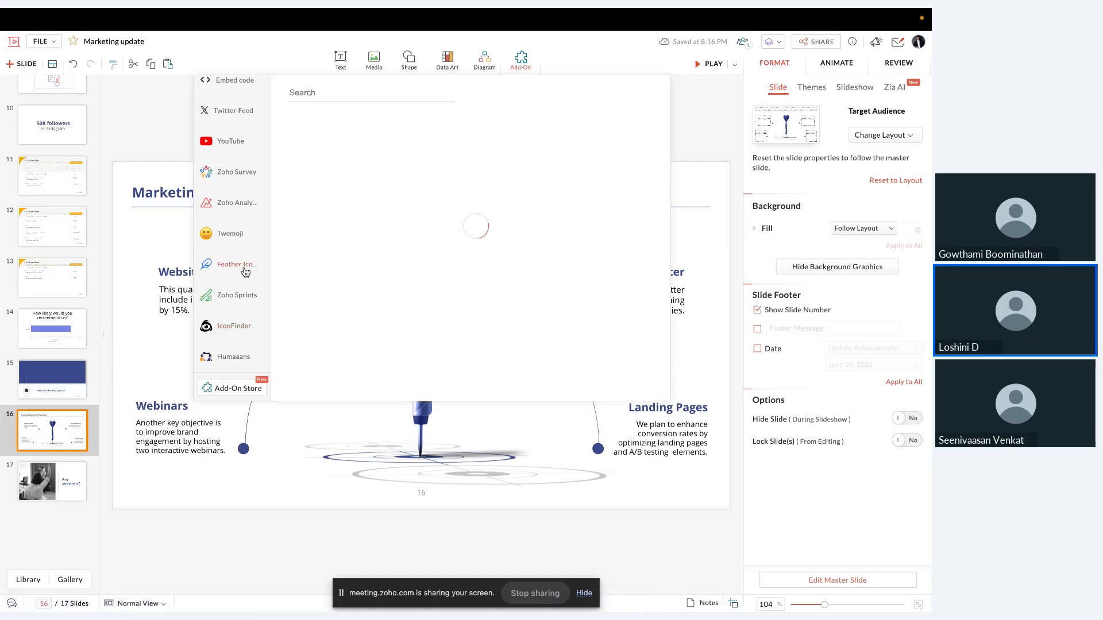
pyautogui.click(348, 91)
pyautogui.write('mail')
pyautogui.press('Return')
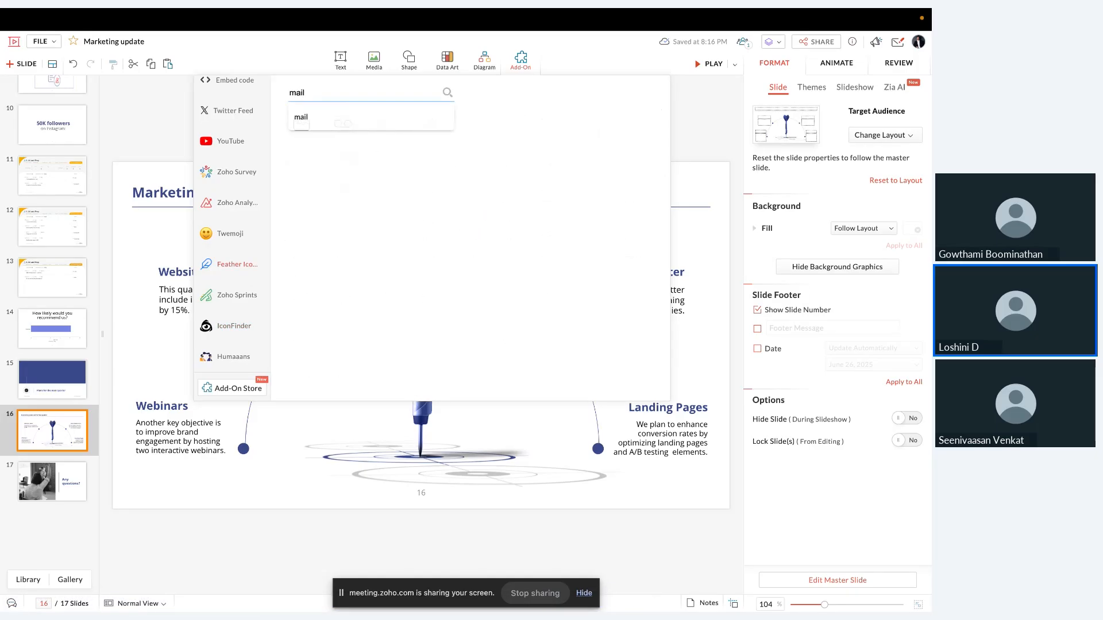
pyautogui.click(282, 148)
pyautogui.click(302, 125)
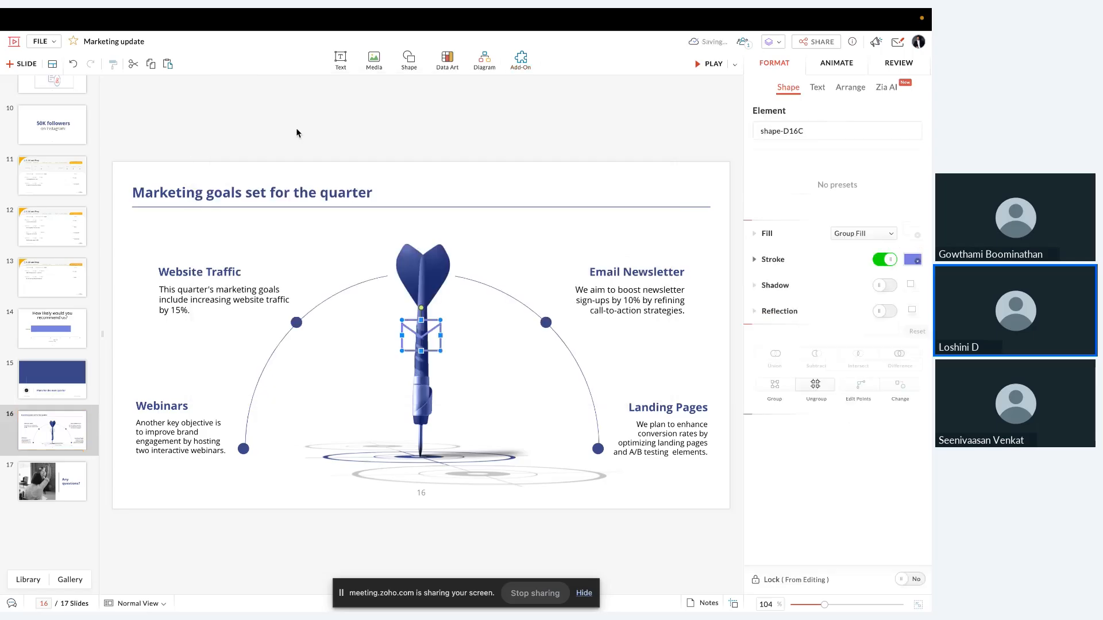
# - Place the mail icon just above the Email Newsletter heading and set its stroke to the deck's dark blue
pyautogui.moveTo(427, 336)
pyautogui.mouseDown()
pyautogui.moveTo(672, 253)
pyautogui.moveTo(659, 248)
pyautogui.mouseUp()
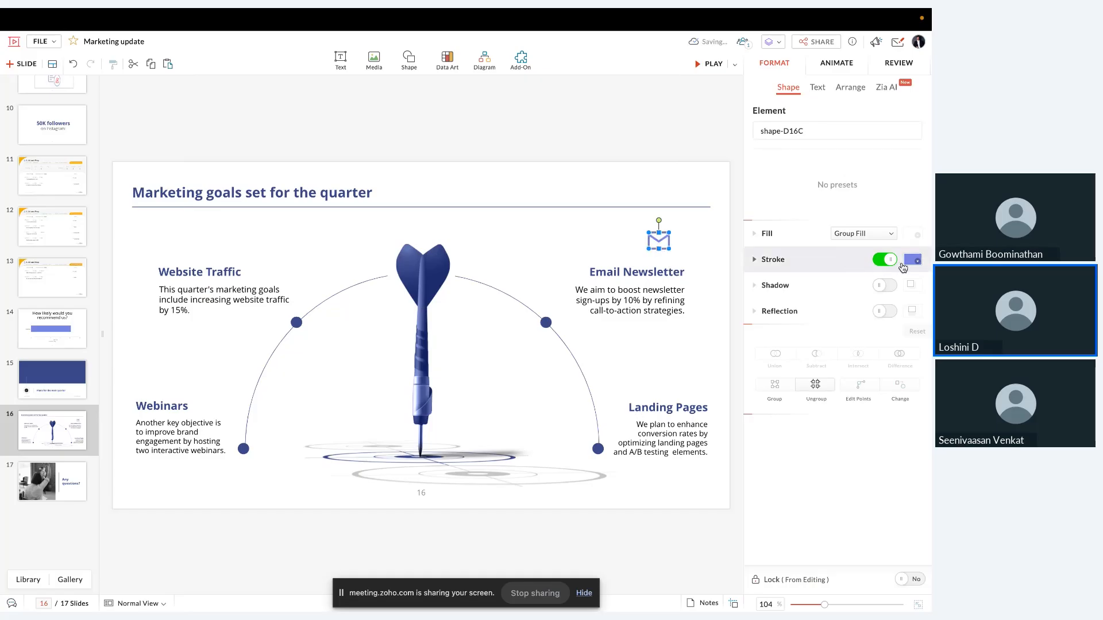
pyautogui.click(912, 259)
pyautogui.click(819, 306)
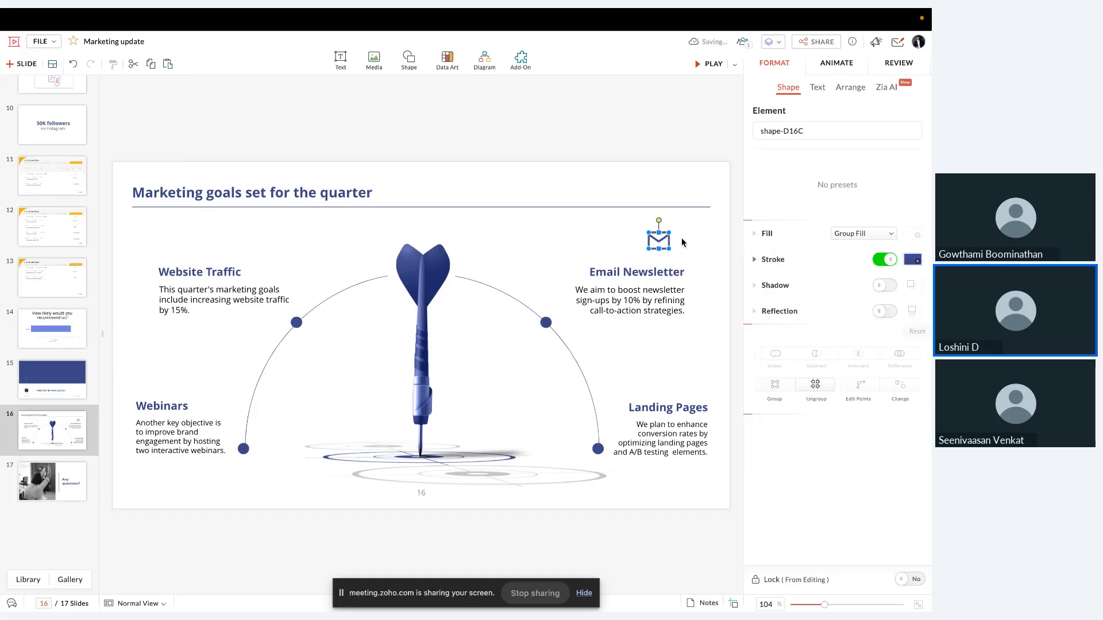
pyautogui.moveTo(662, 241); pyautogui.dragTo(670, 254)
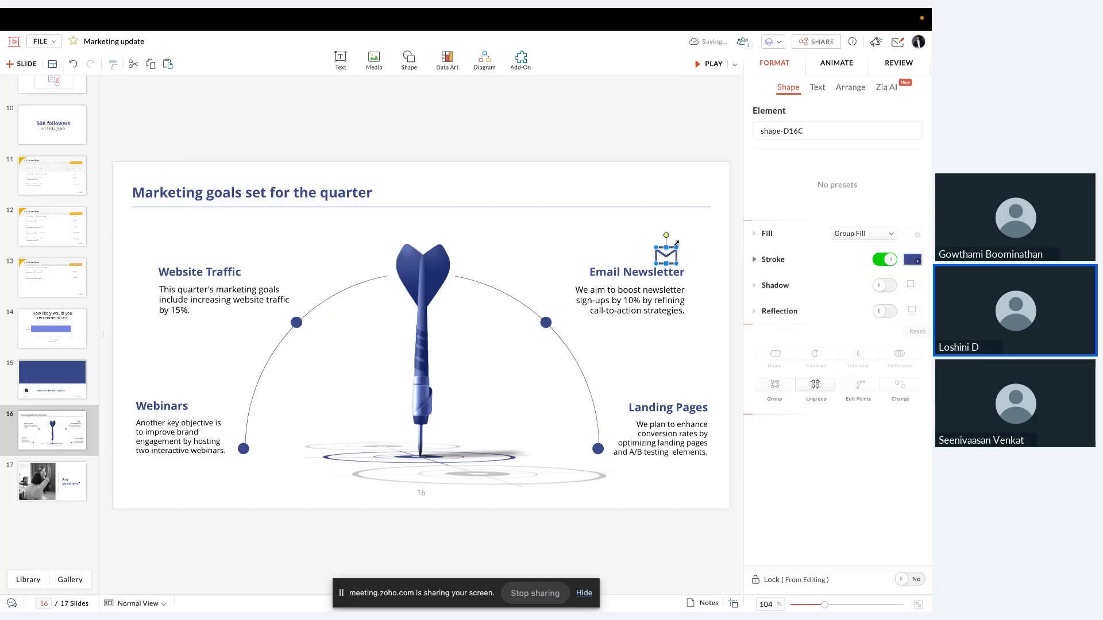
pyautogui.click(683, 234)
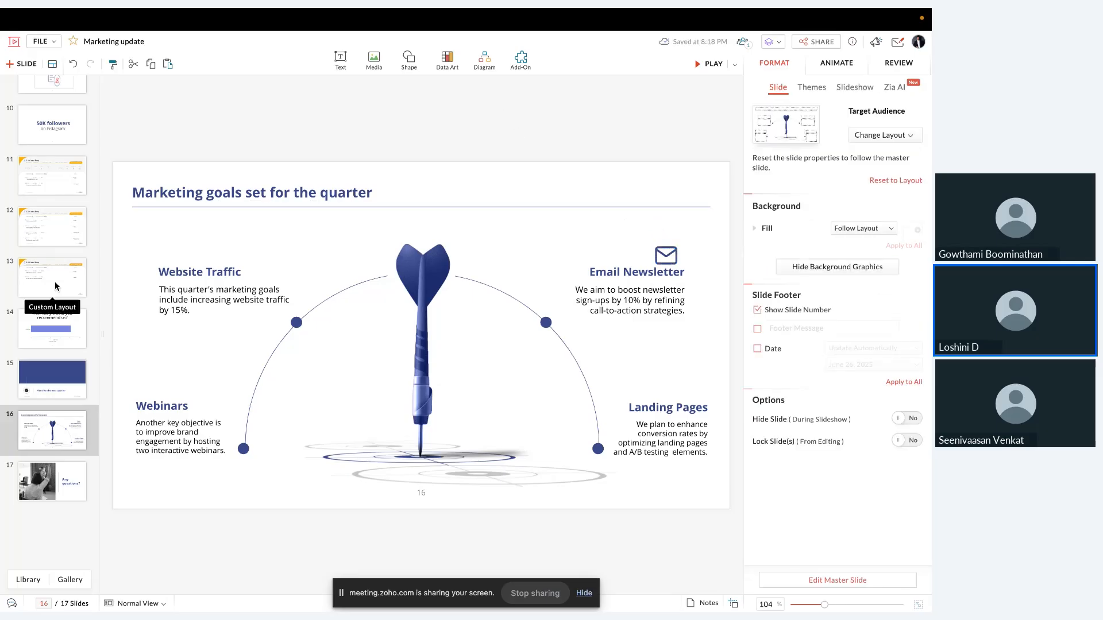
# - Go to slide 10, "50K followers on Instagram!", and open the Twemoji add-on
pyautogui.scroll(3, 54, 288)
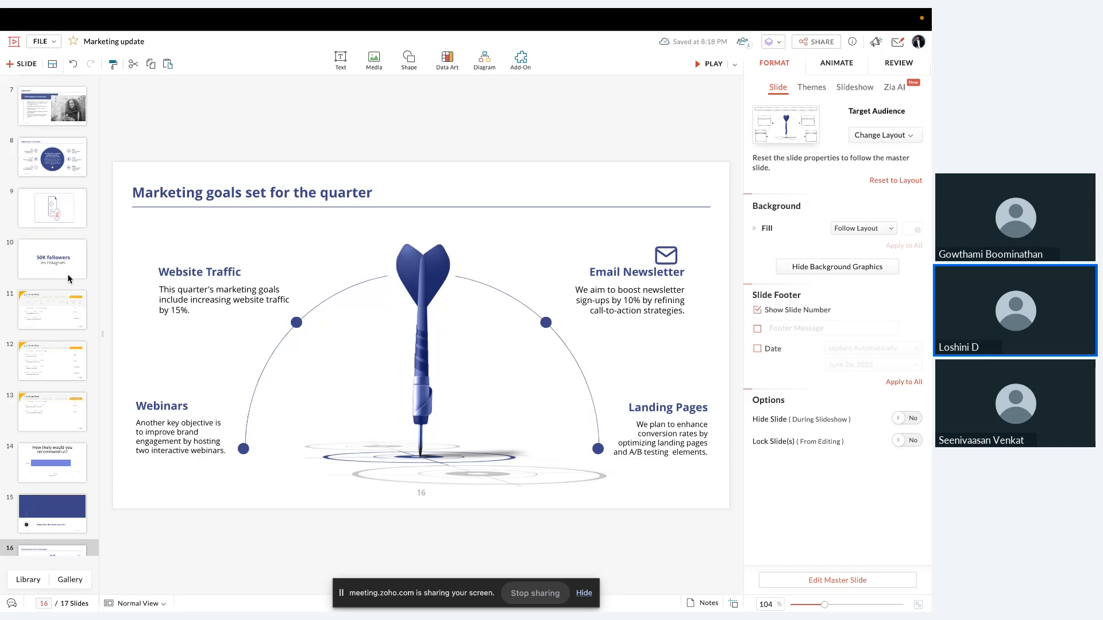
pyautogui.click(68, 278)
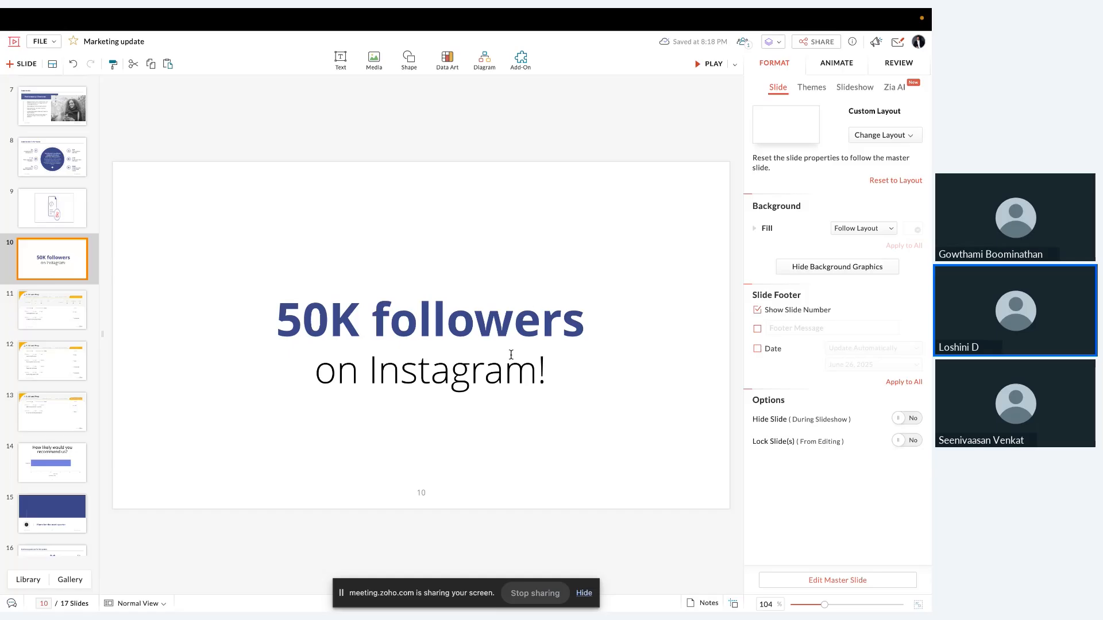
pyautogui.click(468, 175)
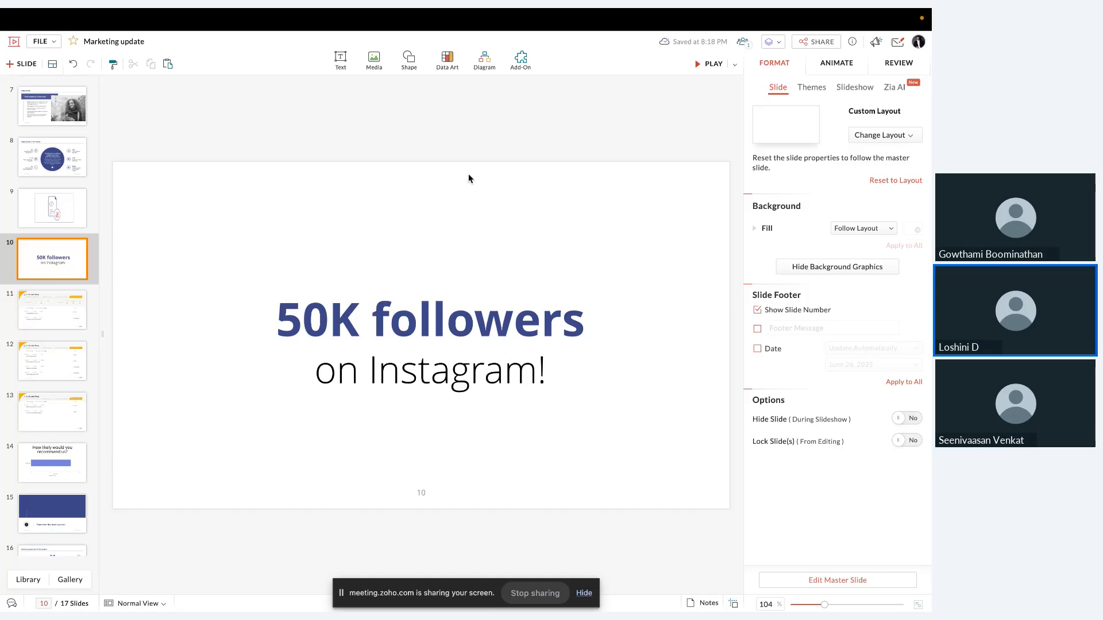
pyautogui.click(522, 63)
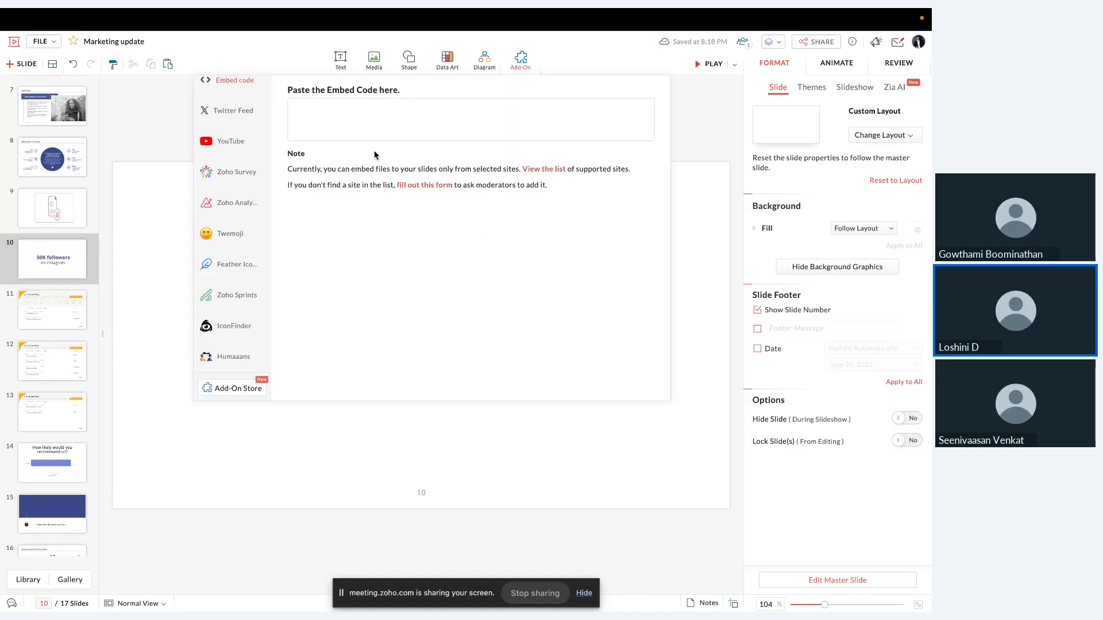
pyautogui.click(232, 233)
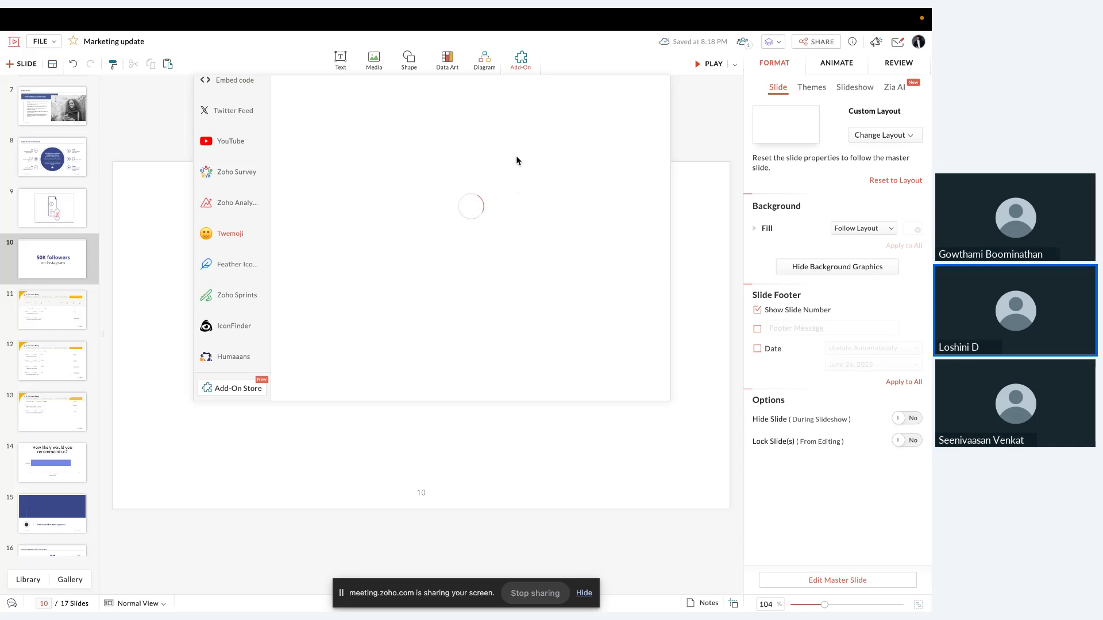
# - Search Giphy's stickers for "confetti" and insert the party popper sticker on slide 10
pyautogui.click(376, 73)
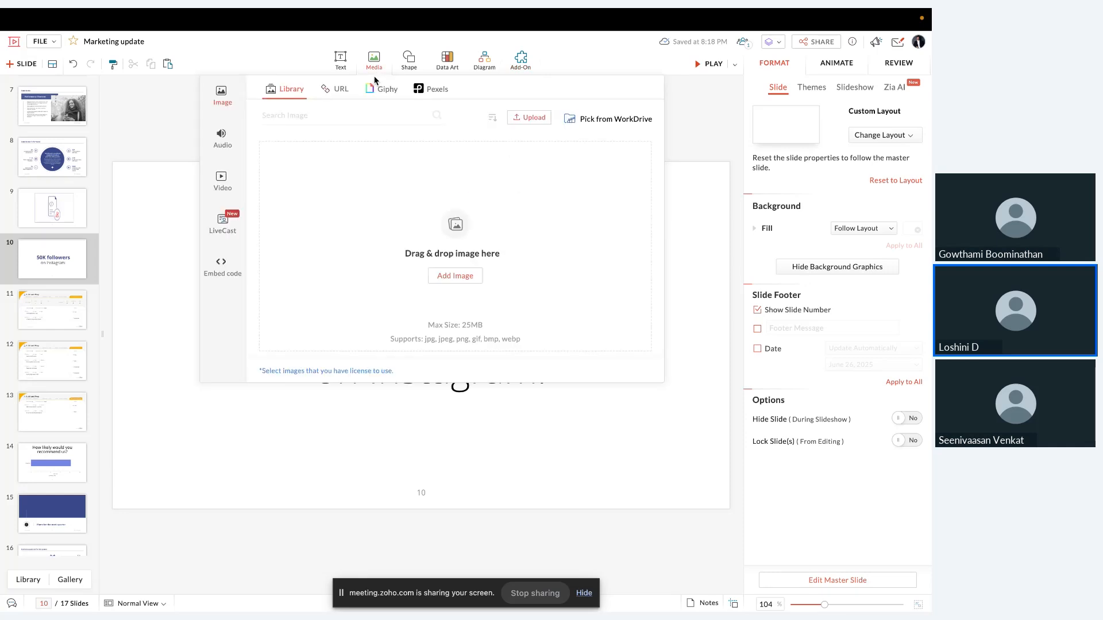
pyautogui.click(376, 89)
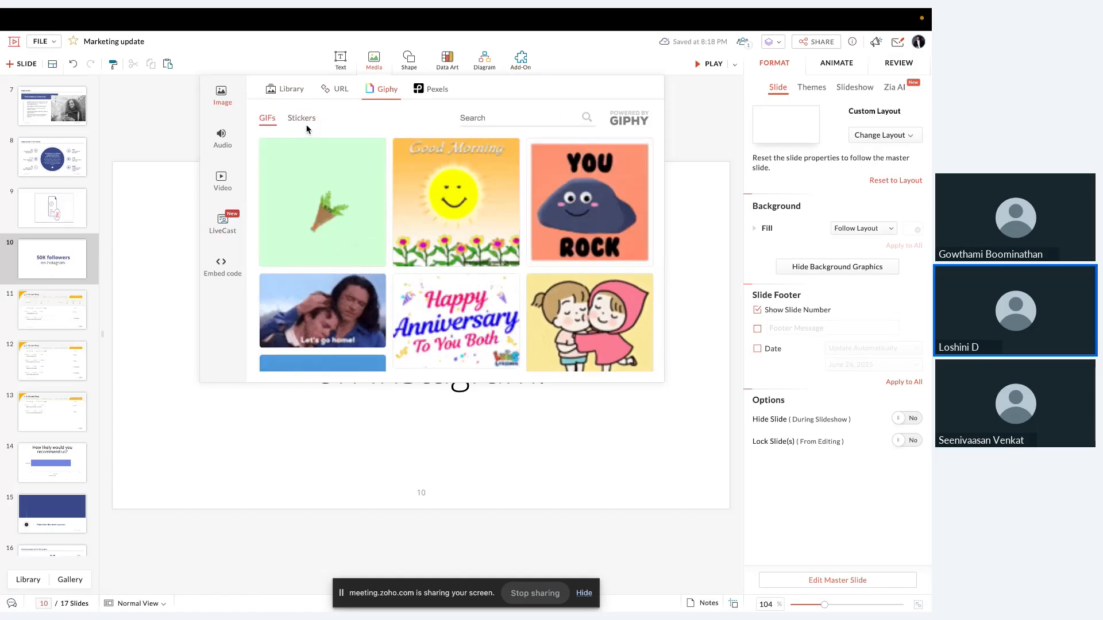
pyautogui.click(302, 119)
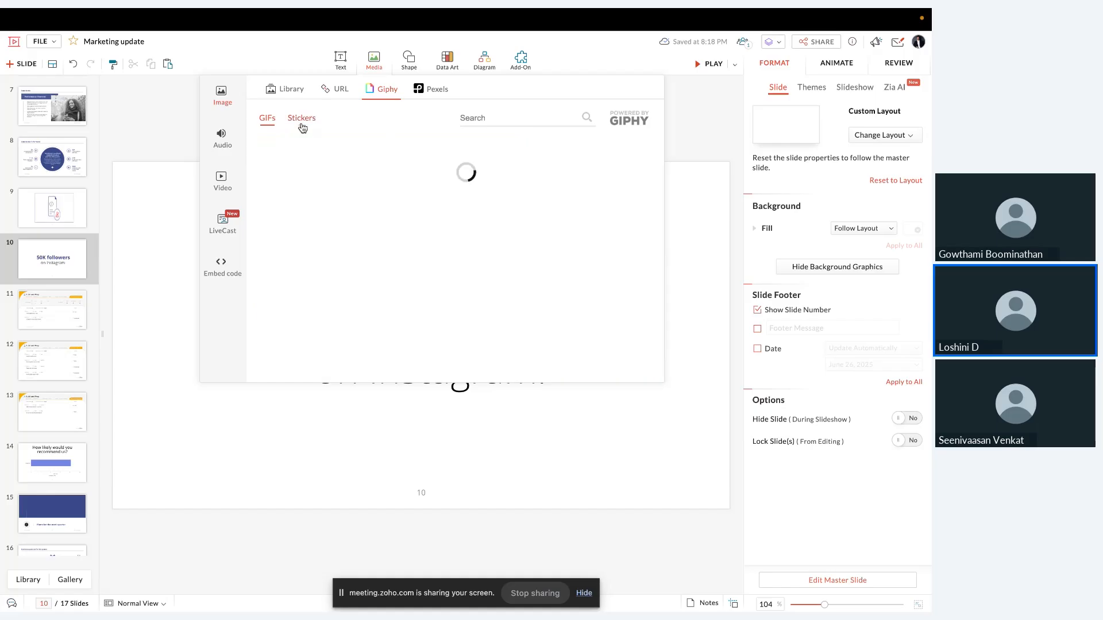
pyautogui.click(540, 114)
pyautogui.write('c')
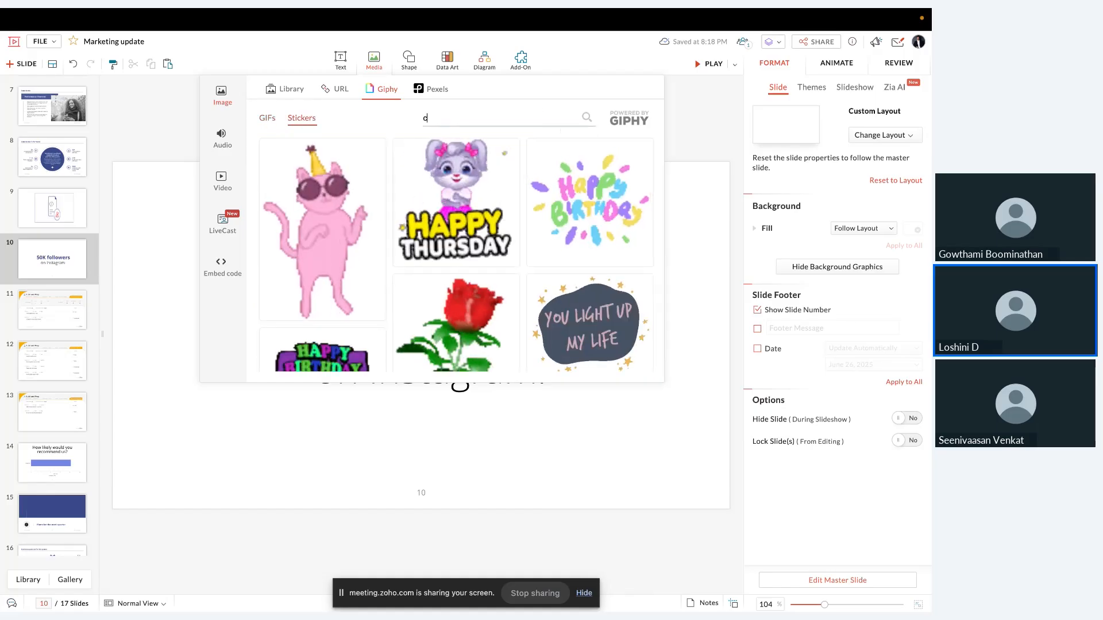
pyautogui.write('onfetti')
pyautogui.press('Return')
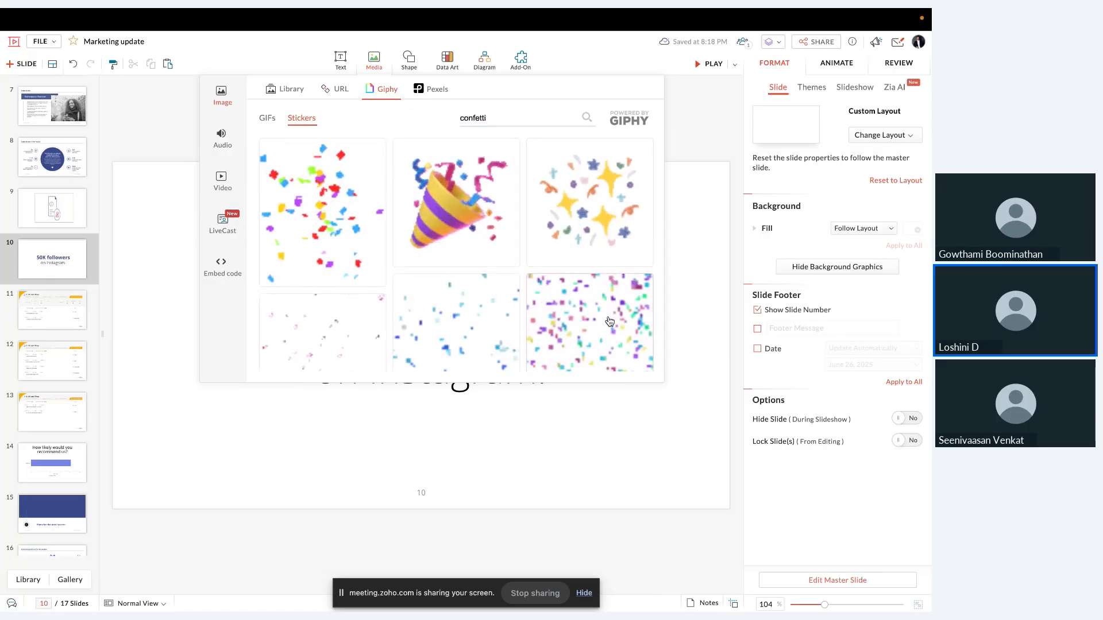
pyautogui.click(506, 256)
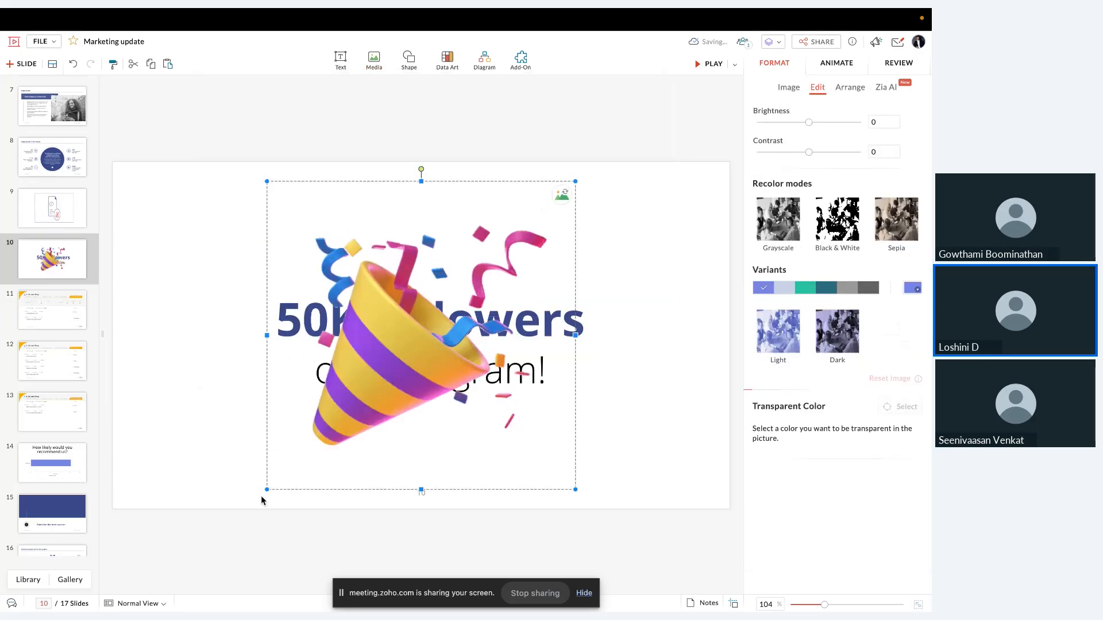
# - Shrink the party popper sticker to about 60% of its inserted size, keeping its proportions
pyautogui.moveTo(267, 489); pyautogui.dragTo(391, 370)
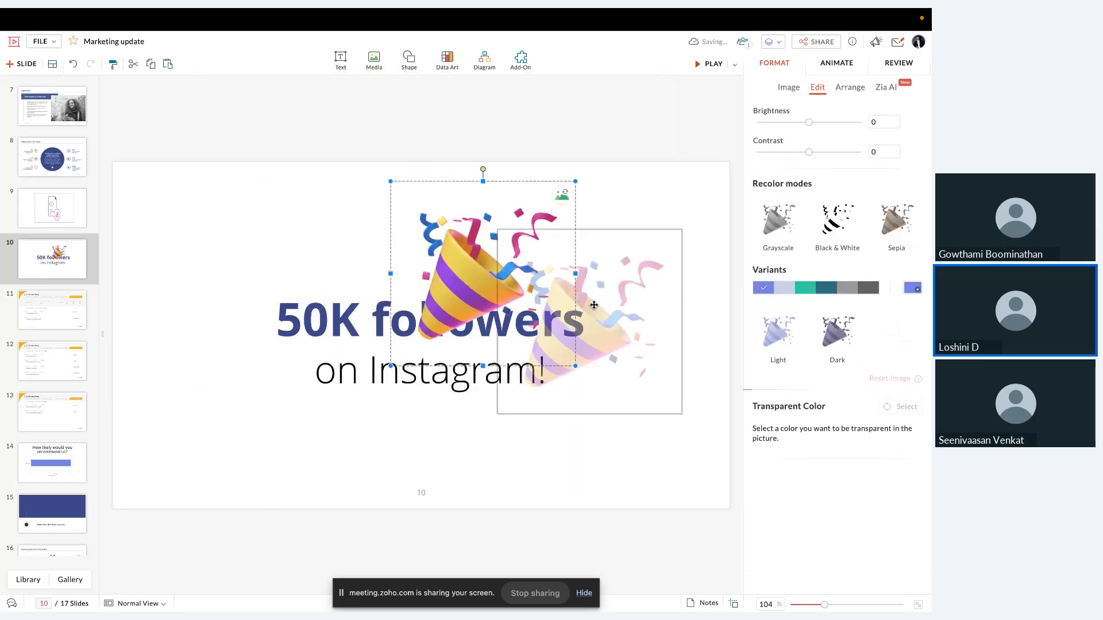